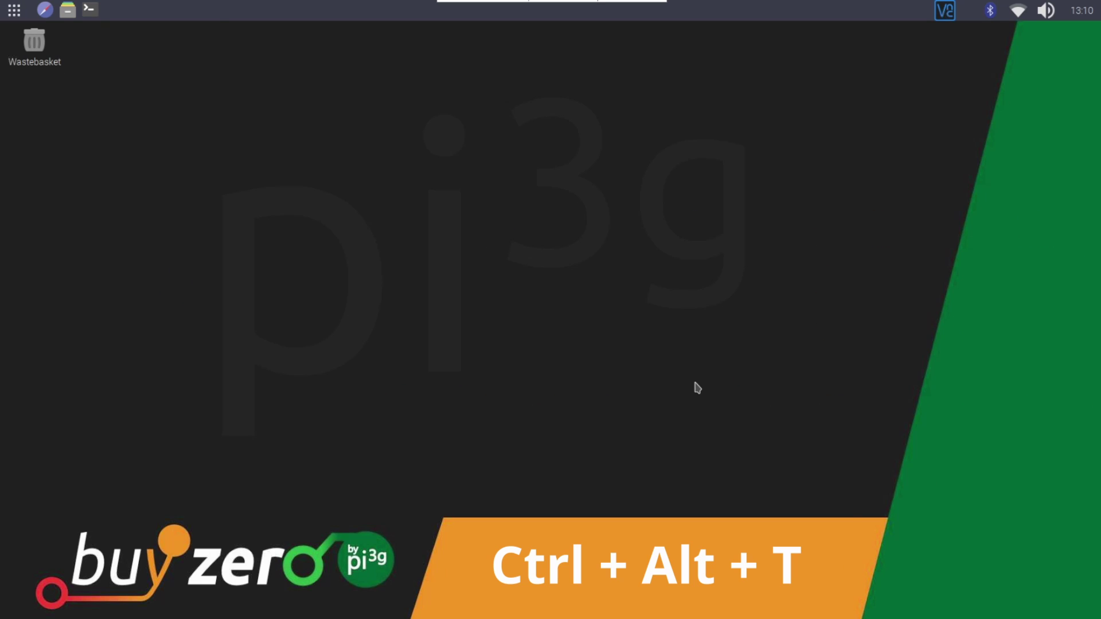
# Open LXTerminal and run uname -m, which reports the aarch64 architecture.
pyautogui.hotkey('ctrl', 'alt', 't')
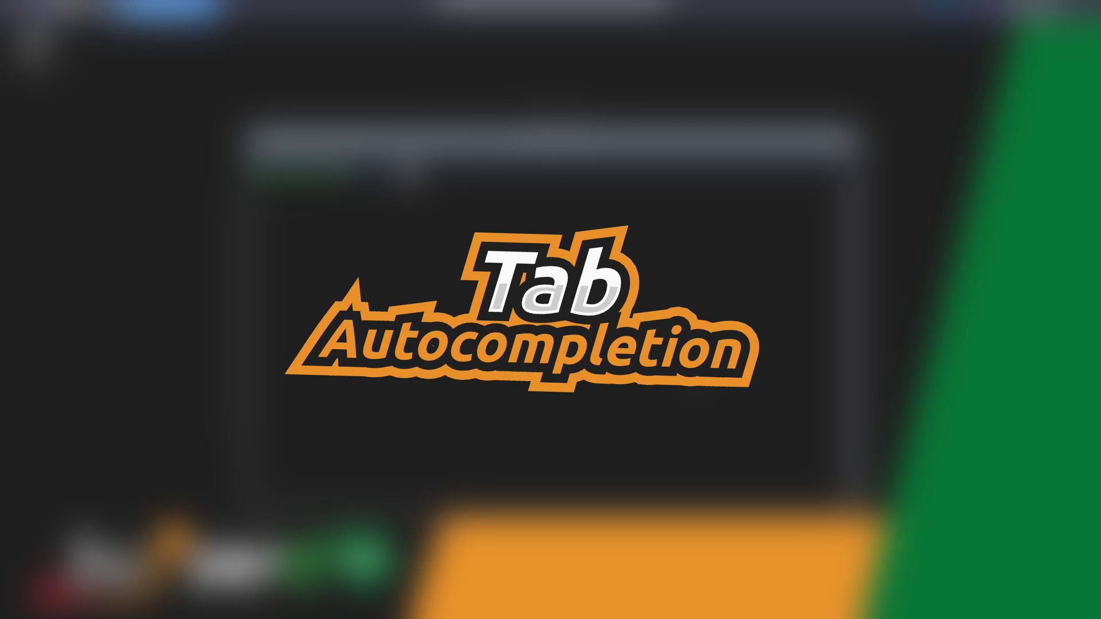
pyautogui.write('uname')
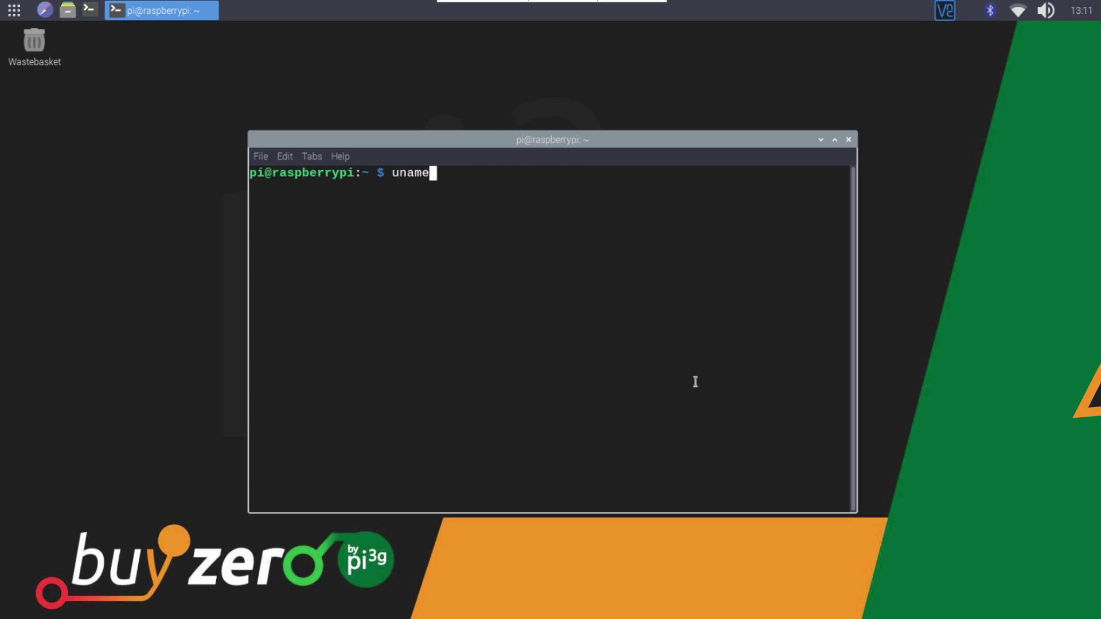
pyautogui.write(' -m')
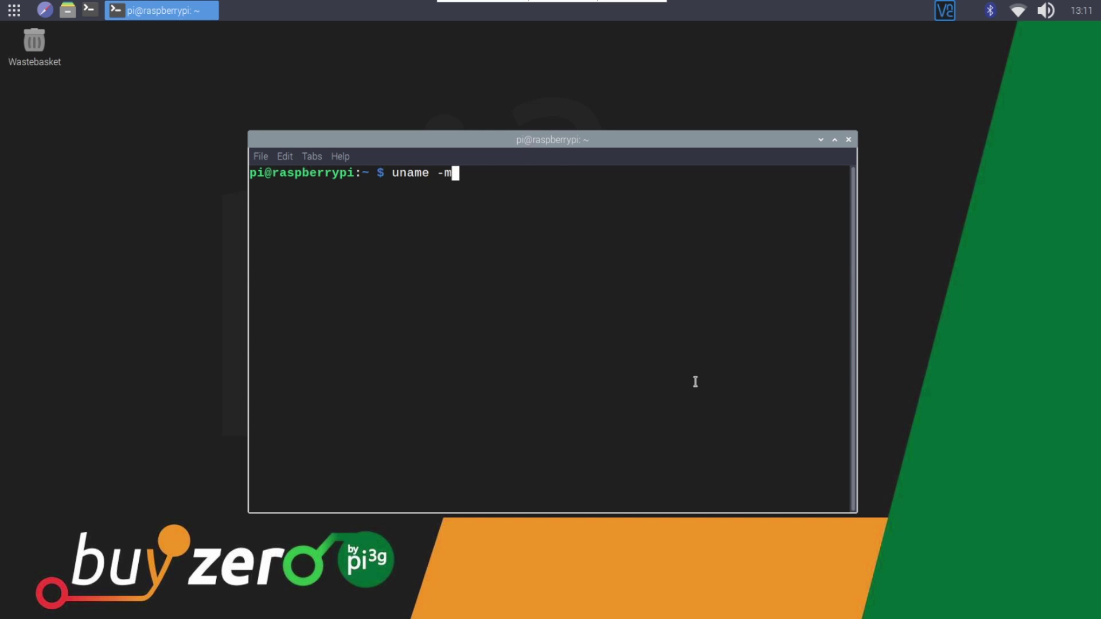
pyautogui.press('Return')
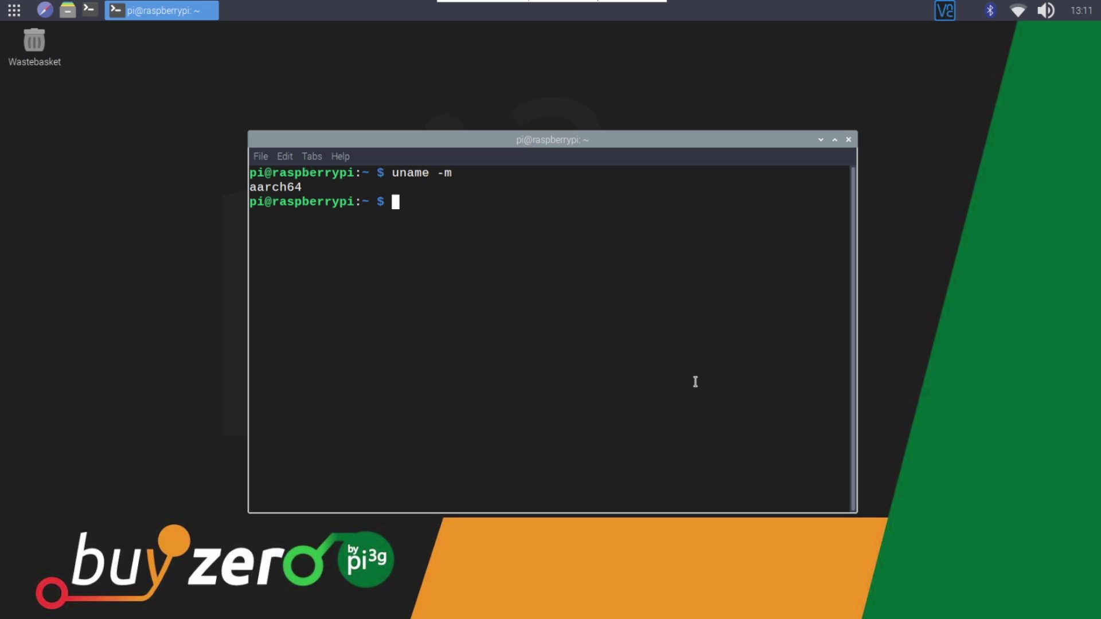
# Display /etc/os-release, which shows Debian GNU/Linux 11 (bullseye).
pyautogui.write('cat /etc/os-')
pyautogui.press('Tab')
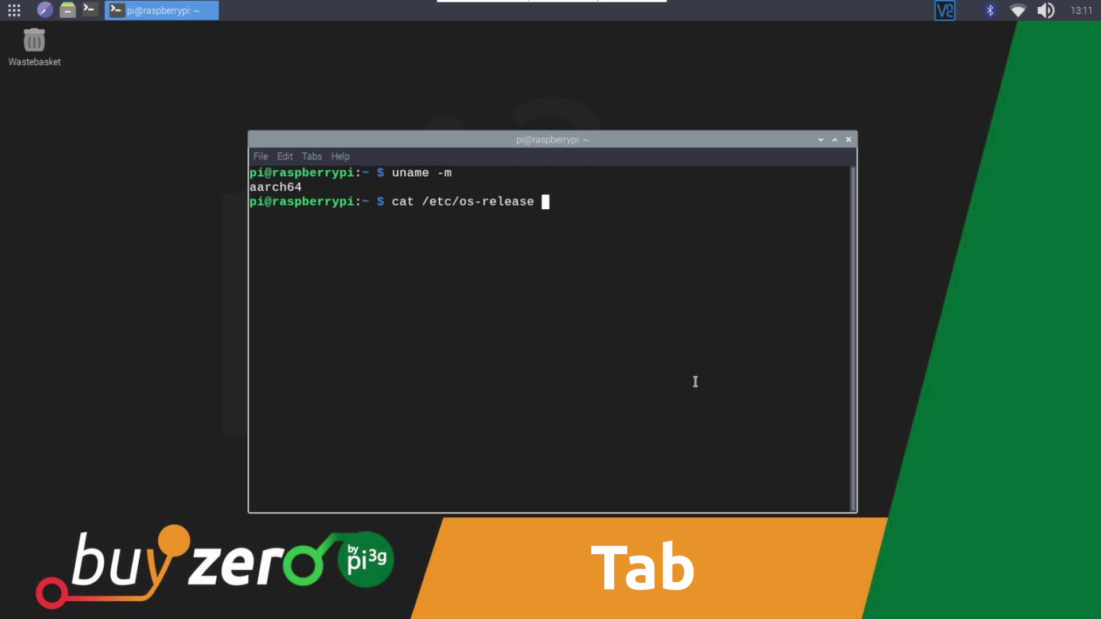
pyautogui.press('Return')
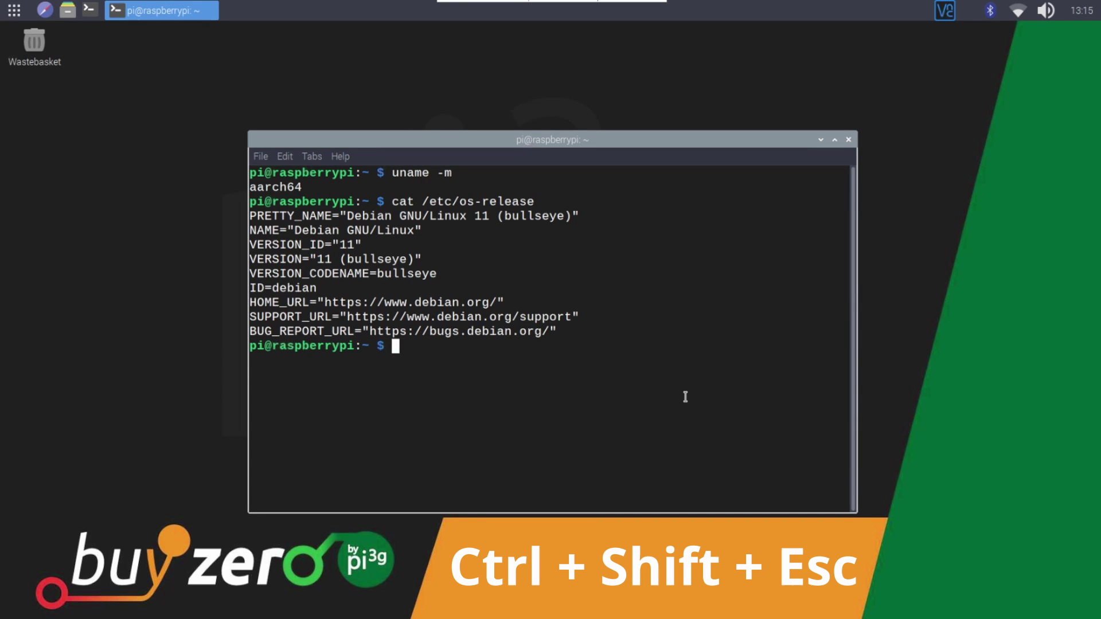
# Open Task Manager and snap it to the right half of the screen beside the terminal.
pyautogui.hotkey('ctrl', 'shift', 'Escape')
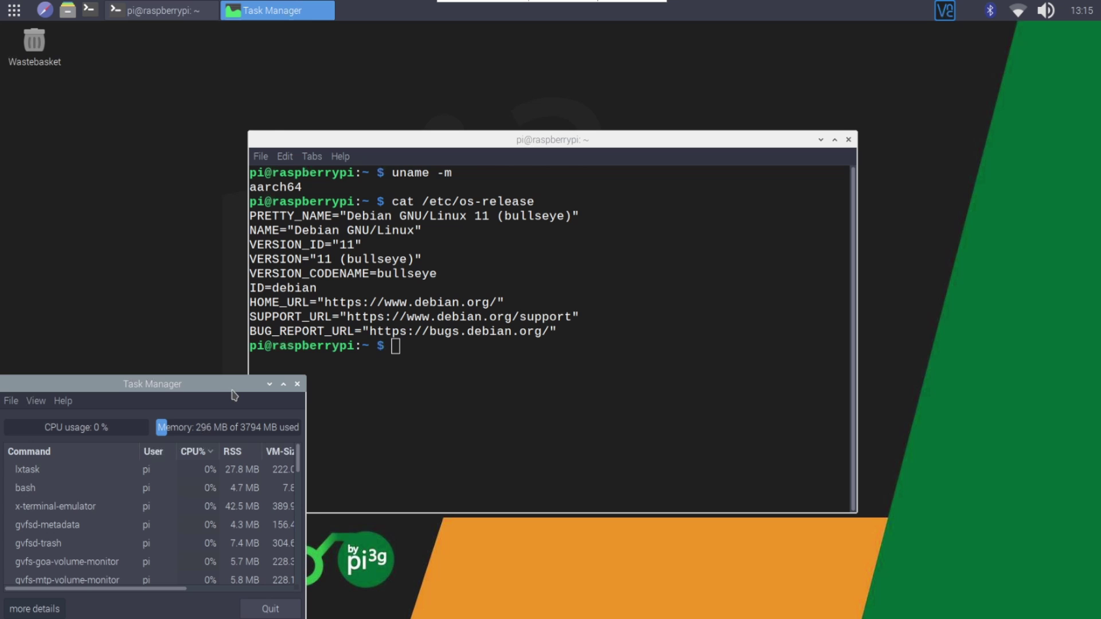
pyautogui.moveTo(231, 386); pyautogui.dragTo(624, 200)
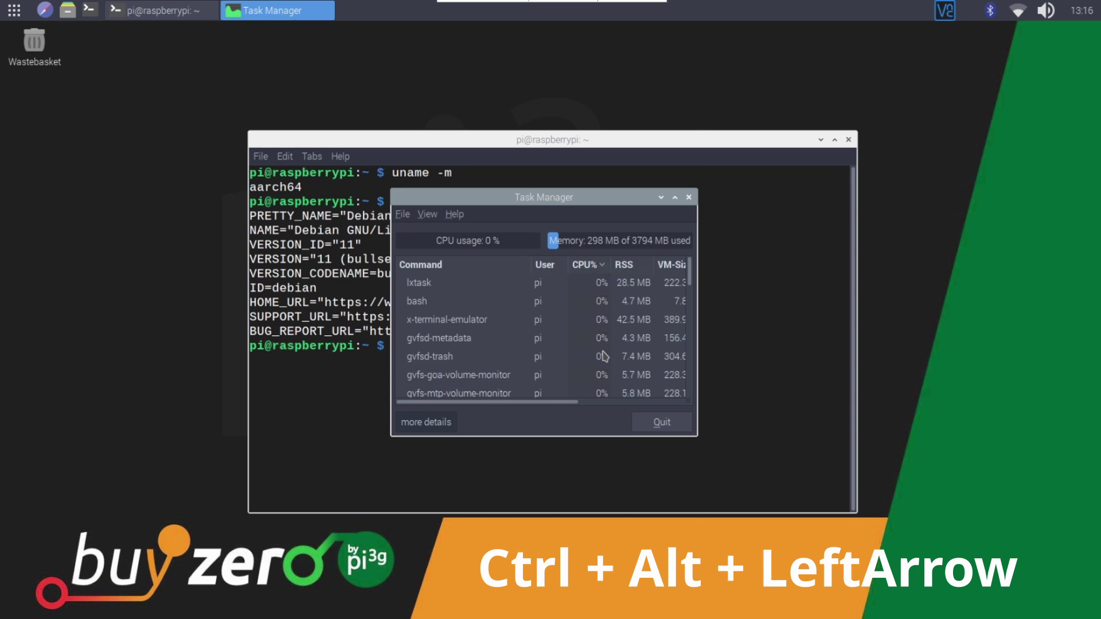
pyautogui.hotkey('ctrl', 'alt', 'Left')
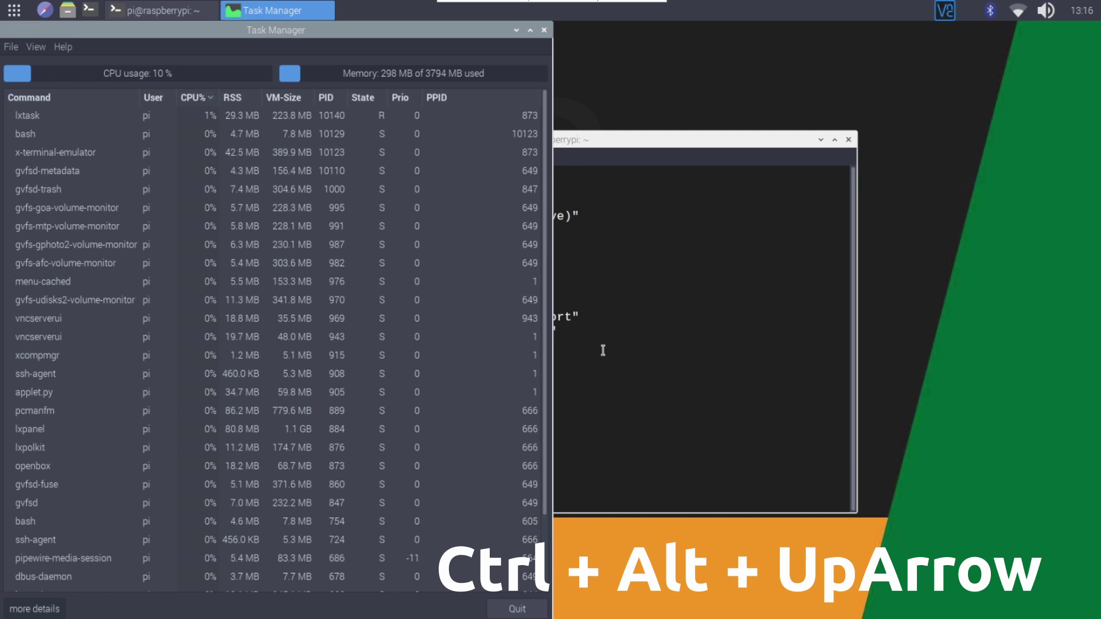
pyautogui.hotkey('ctrl', 'alt', 'Up')
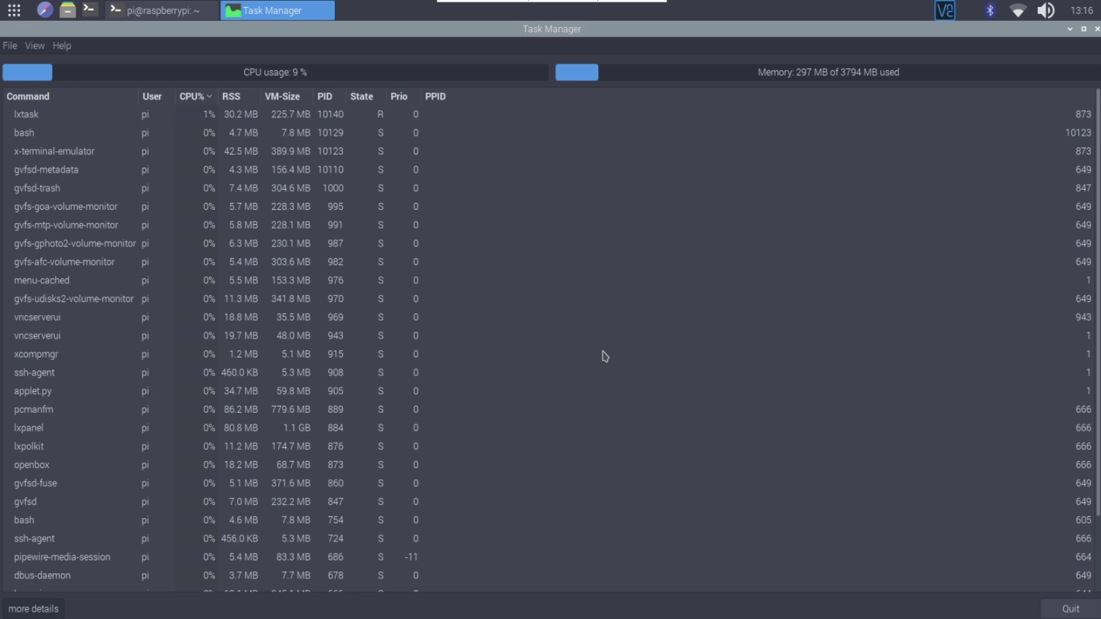
pyautogui.hotkey('ctrl', 'alt', 'Right')
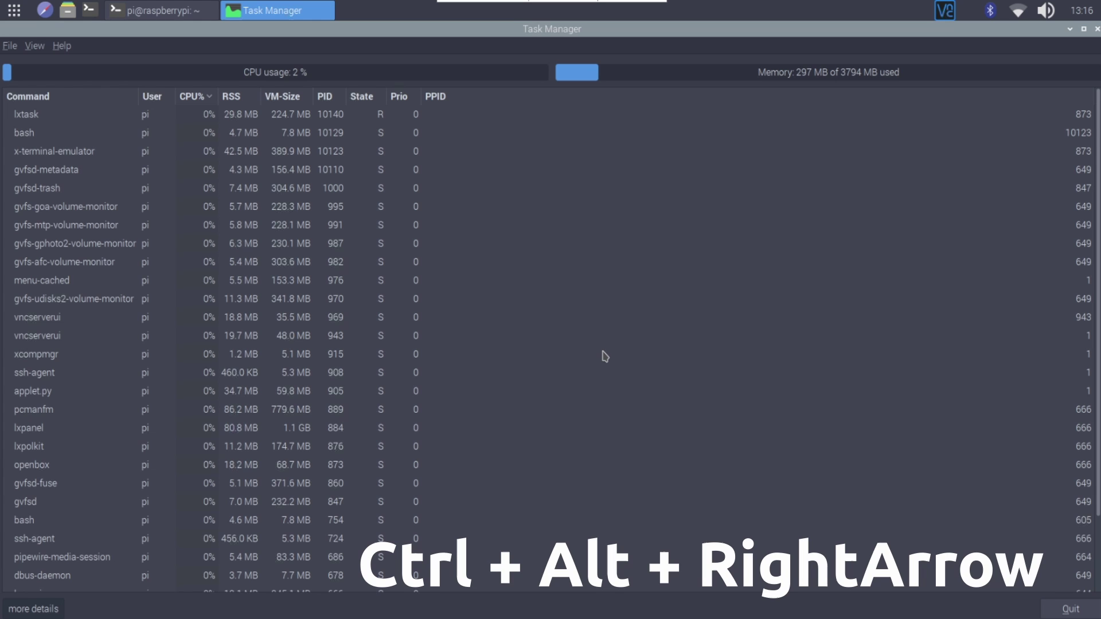
pyautogui.hotkey('ctrl', 'alt', 'Right')
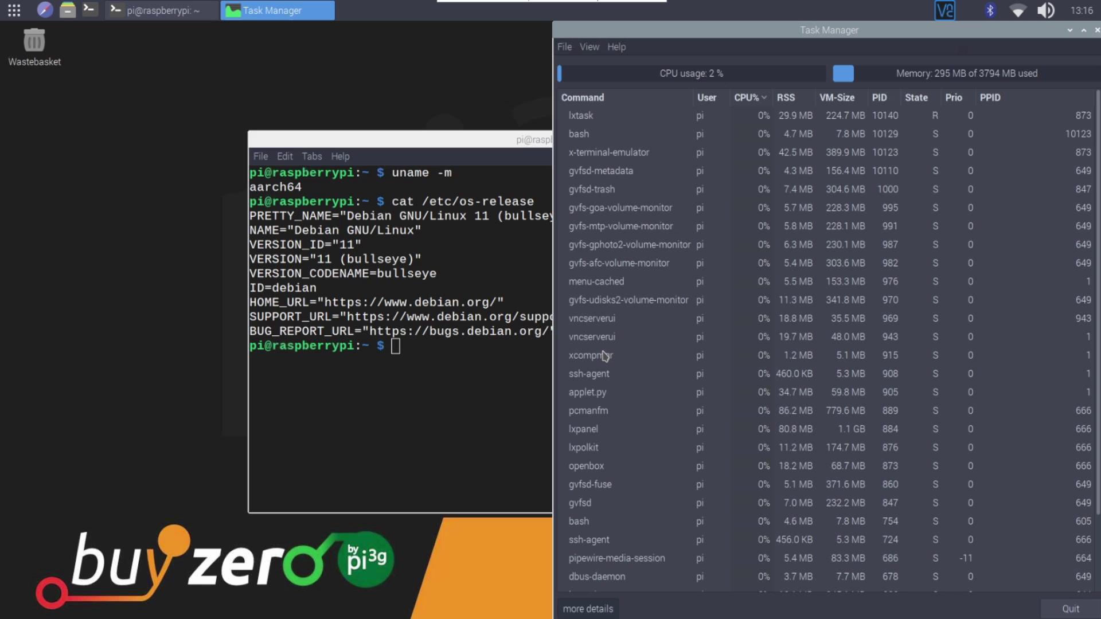
# Bring the terminal forward and run pinout to print the GPIO pin header table.
pyautogui.hotkey('alt', 'Tab')
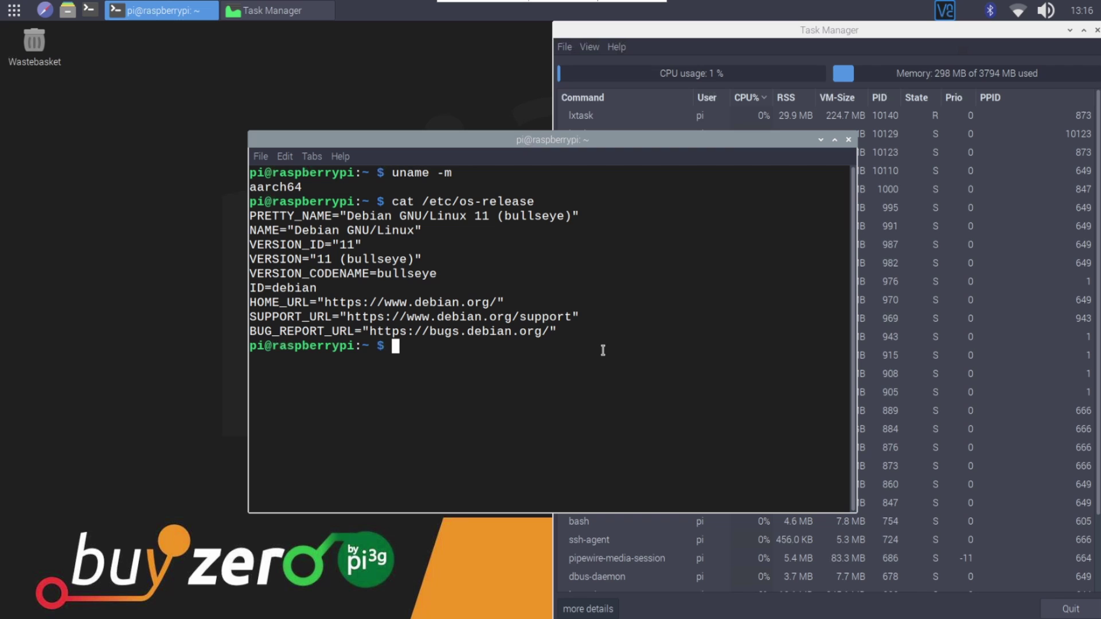
pyautogui.write('pinout')
pyautogui.press('Return')
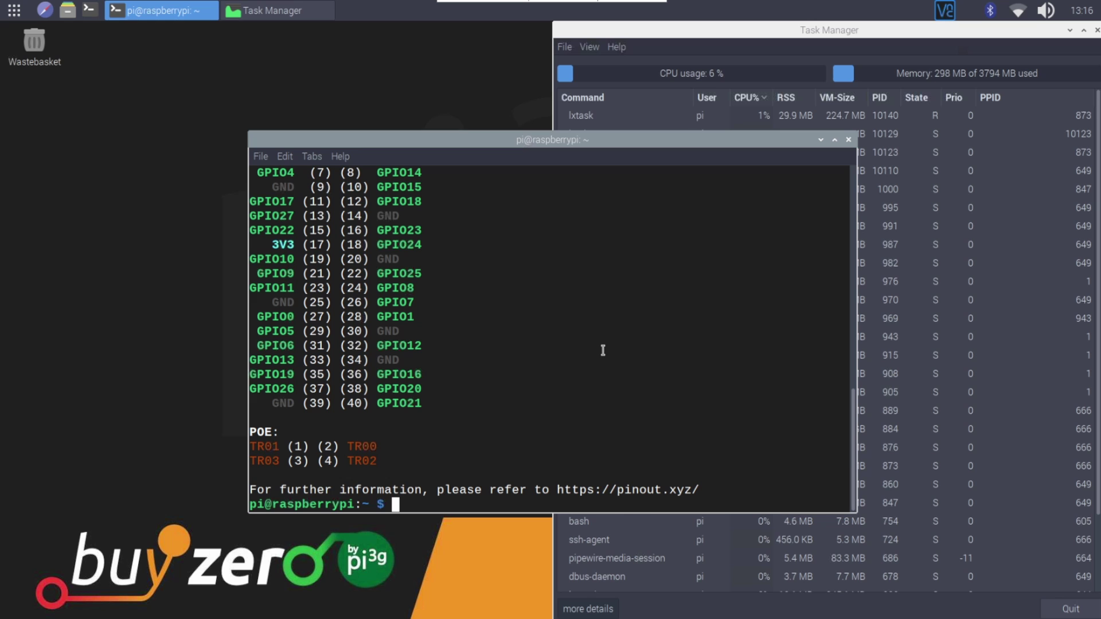
# Switch to Task Manager and back, snapping the terminal to the left half.
pyautogui.hotkey('alt', 'Tab')
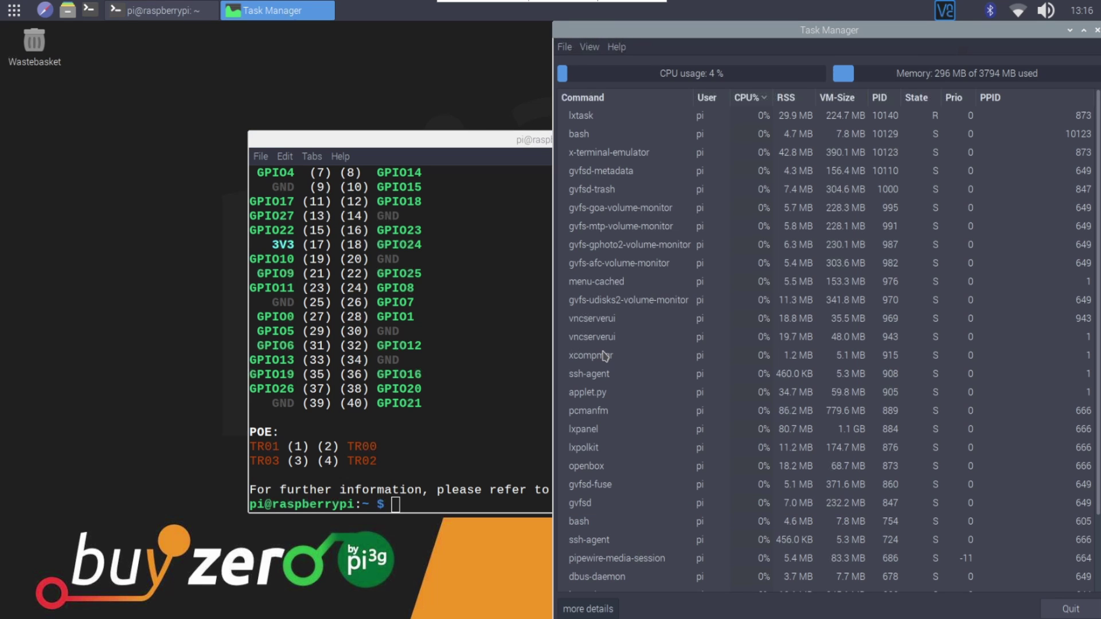
pyautogui.hotkey('alt', 'Tab')
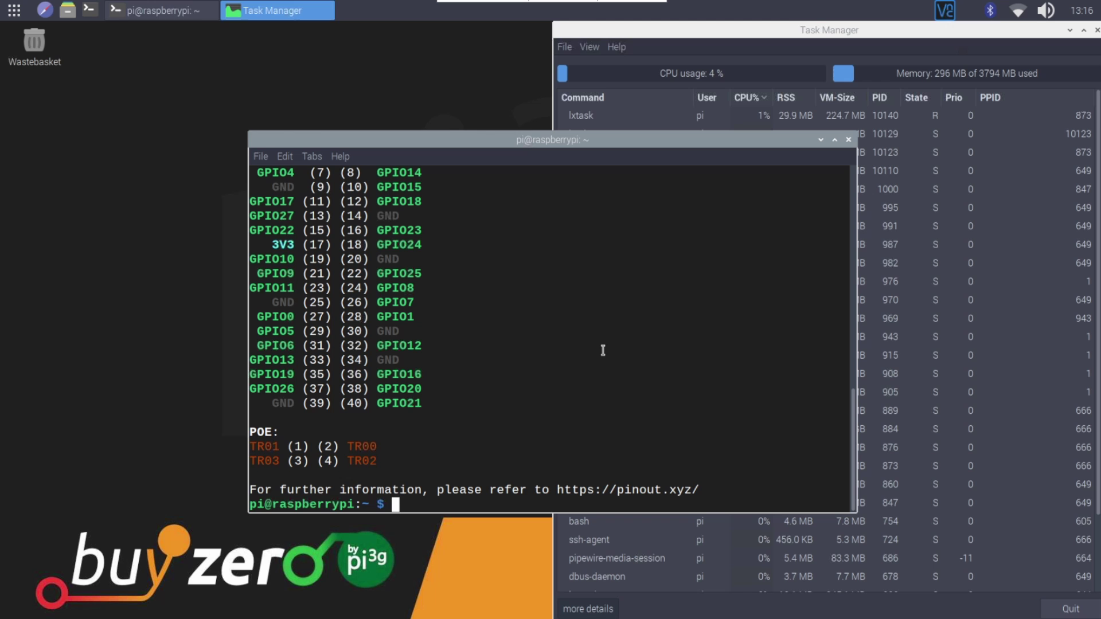
pyautogui.press('super+Left')
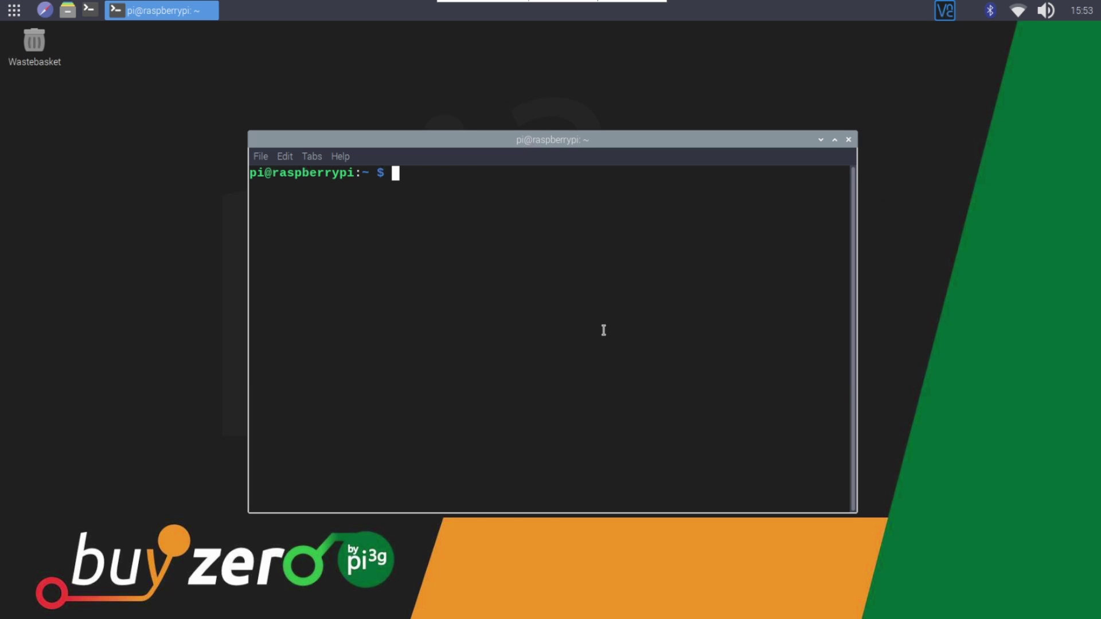
# Open /etc/xdg/openbox/lxde-pi-rc.xml in nano with sudo.
pyautogui.write('sudo nano /etc/xdg/')
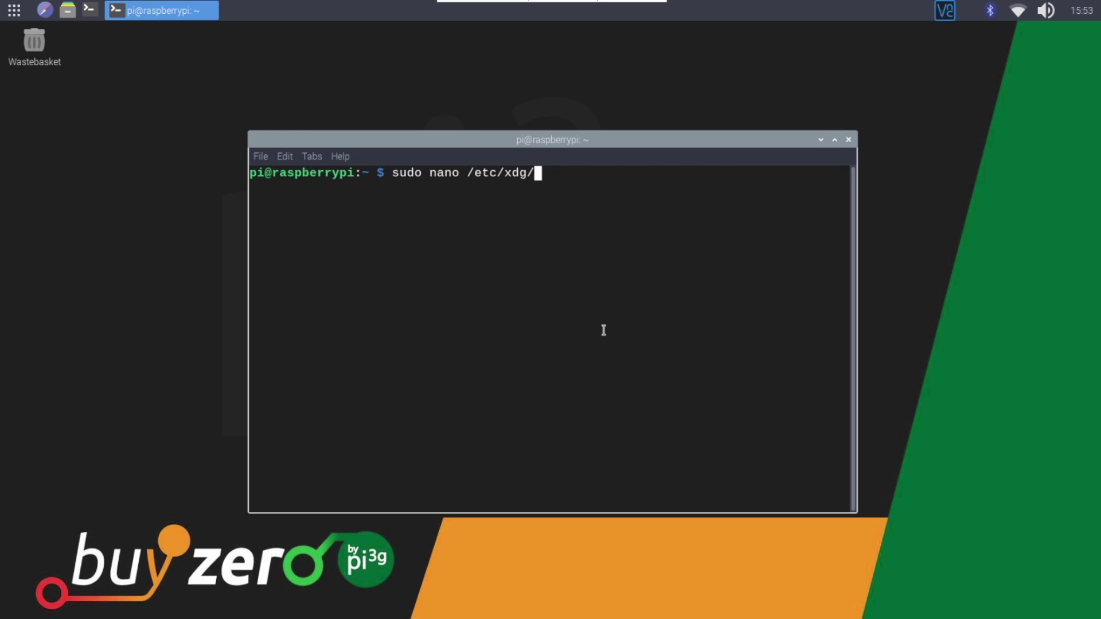
pyautogui.write('openbox/lx')
pyautogui.press('Tab')
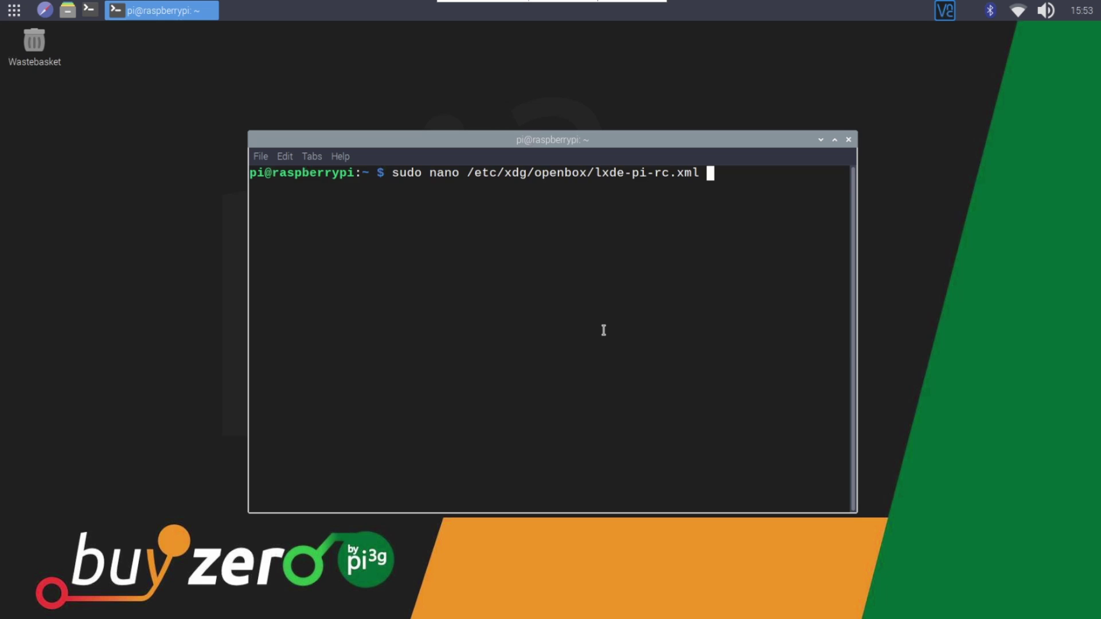
pyautogui.press('Return')
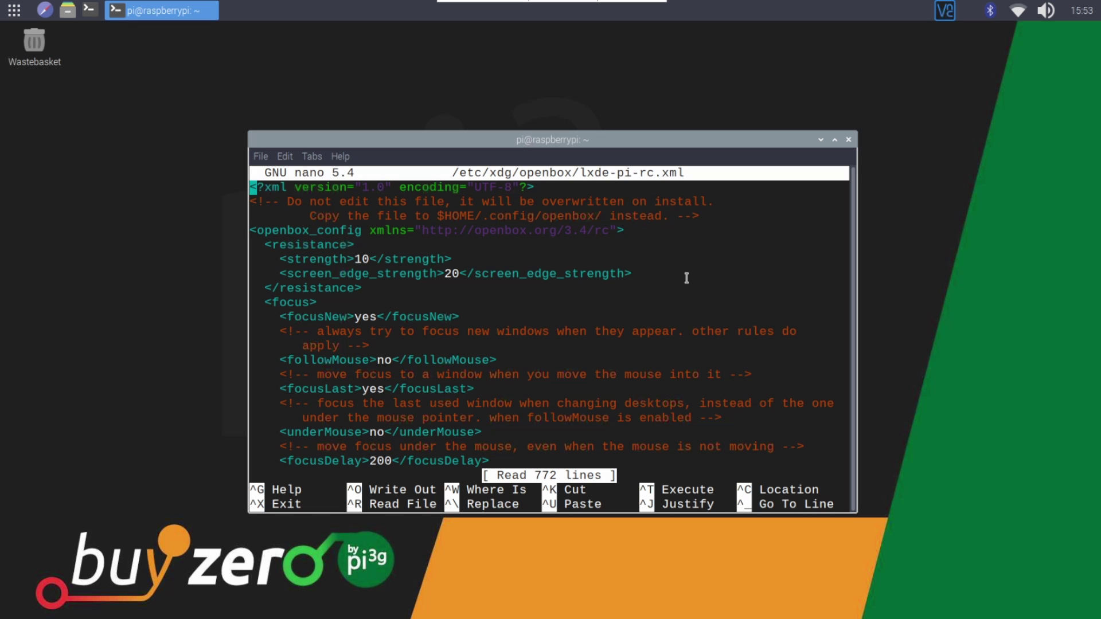
# Exit nano and create an openbox folder inside ~/.config.
pyautogui.hotkey('ctrl', 'x')
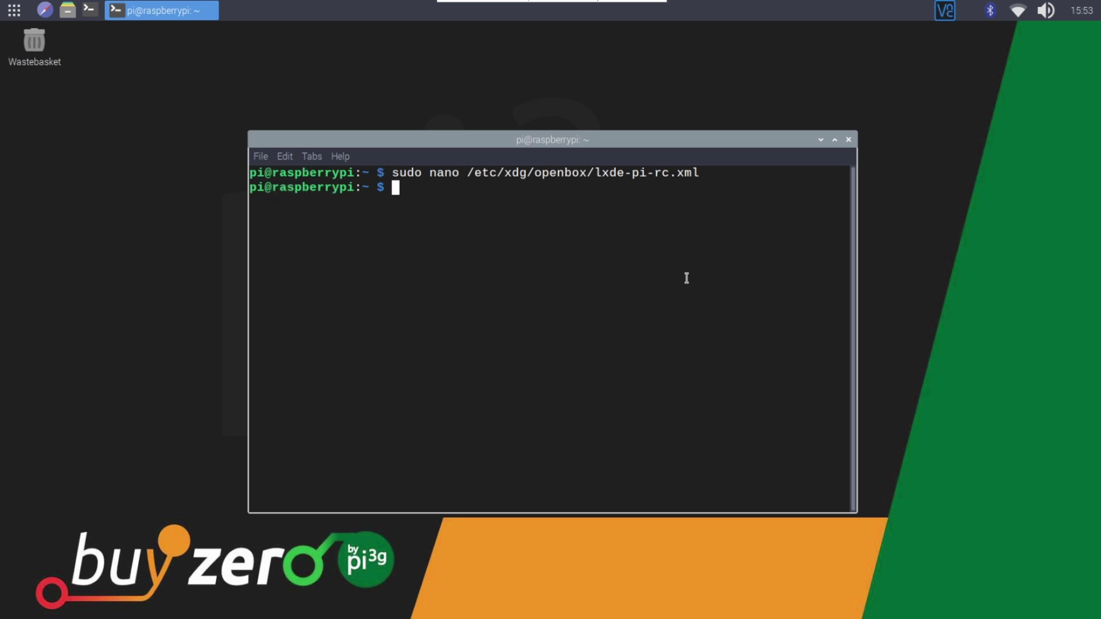
pyautogui.write('cd .co')
pyautogui.press('Tab')
pyautogui.press('Return')
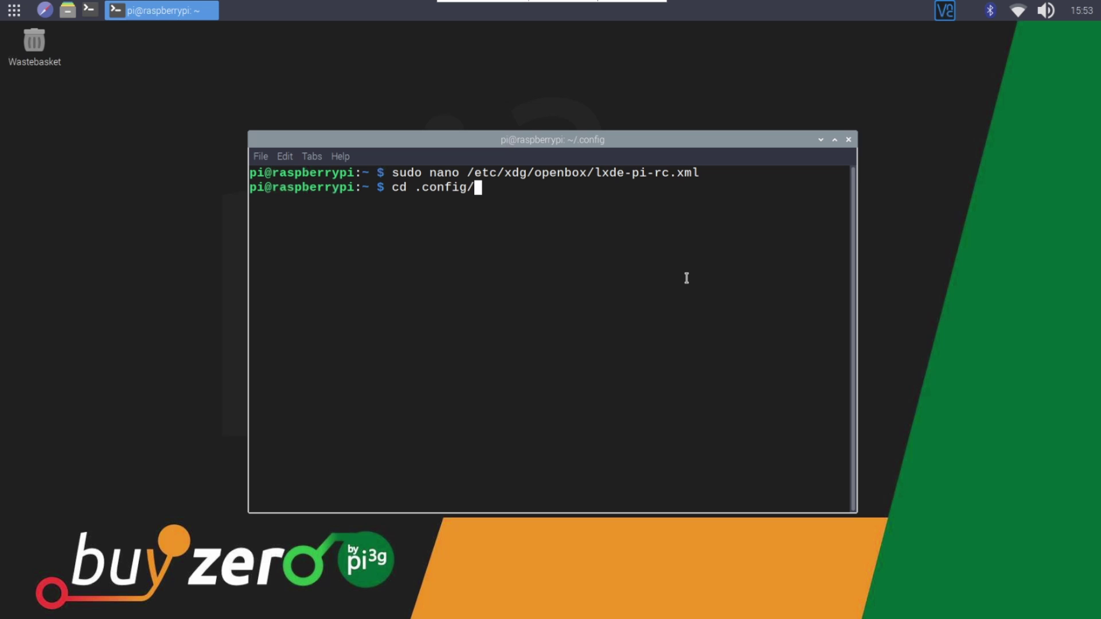
pyautogui.write('mkdir open')
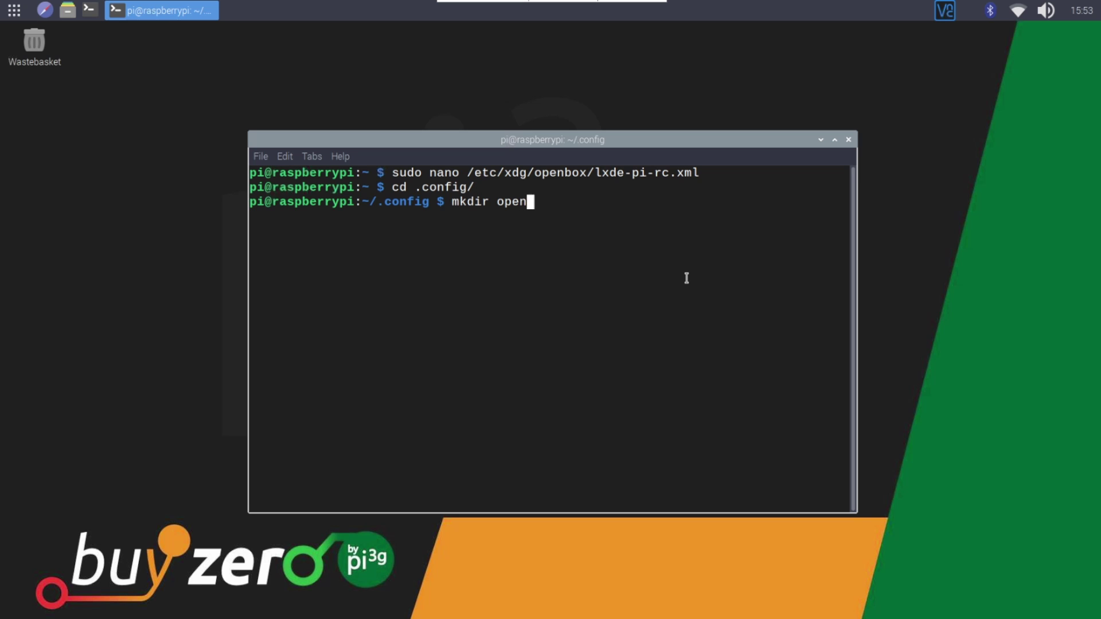
pyautogui.write('box')
pyautogui.press('Return')
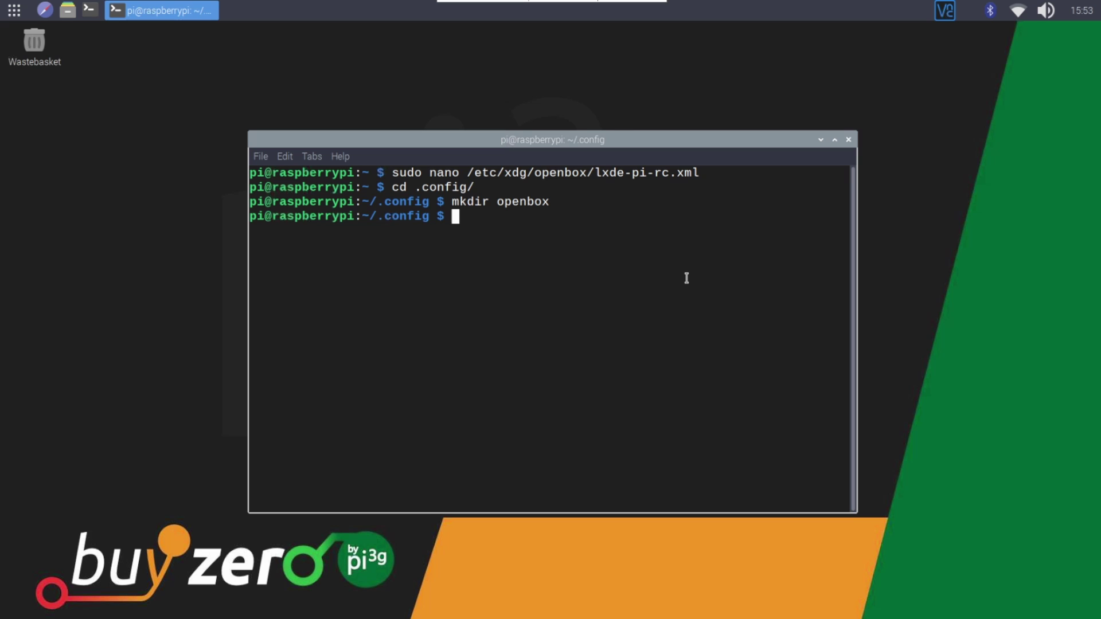
# Copy /etc/xdg/openbox/lxde-pi-rc.xml into ~/.config/openbox and prepare a sudo nano command for it.
pyautogui.write('sudo cp /et')
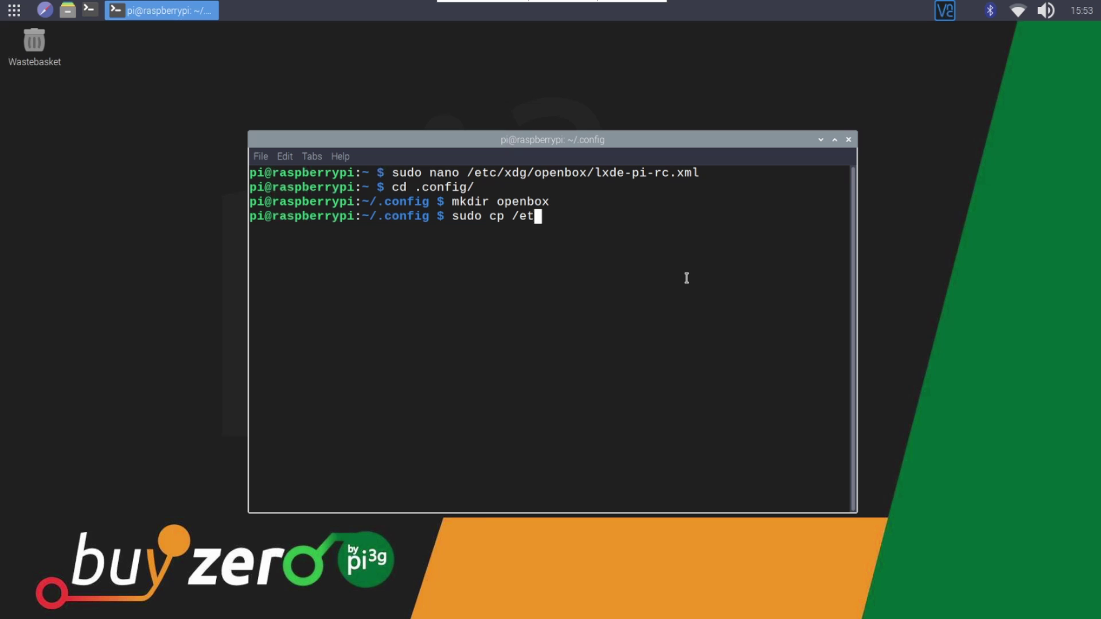
pyautogui.write('c/xdg/op')
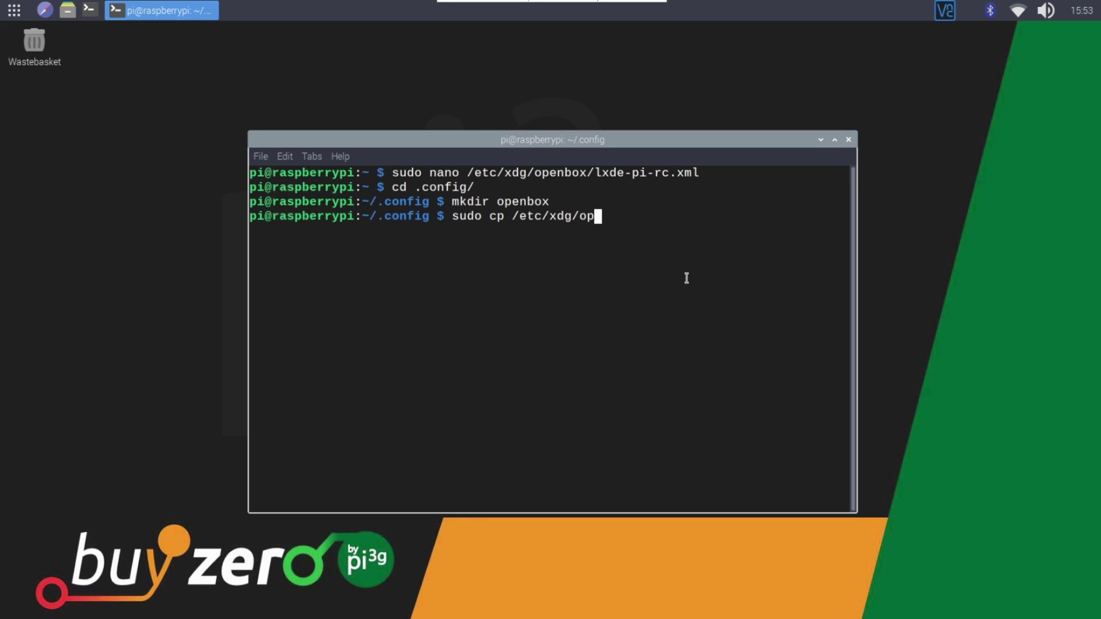
pyautogui.press('Tab')
pyautogui.write('l')
pyautogui.press('Tab')
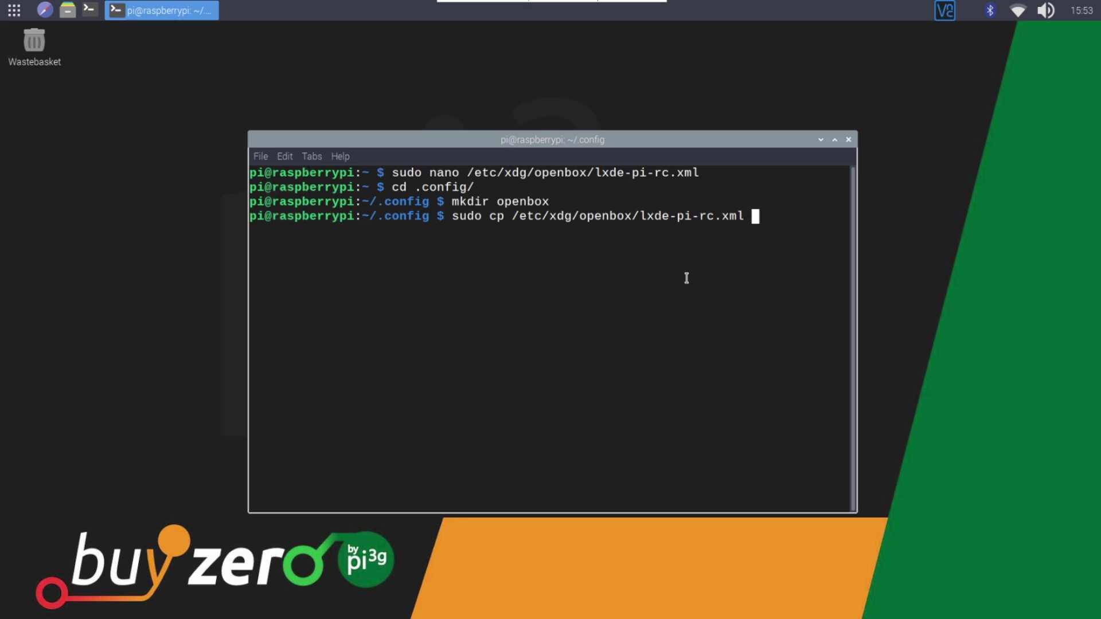
pyautogui.write('~/.conf')
pyautogui.press('Tab')
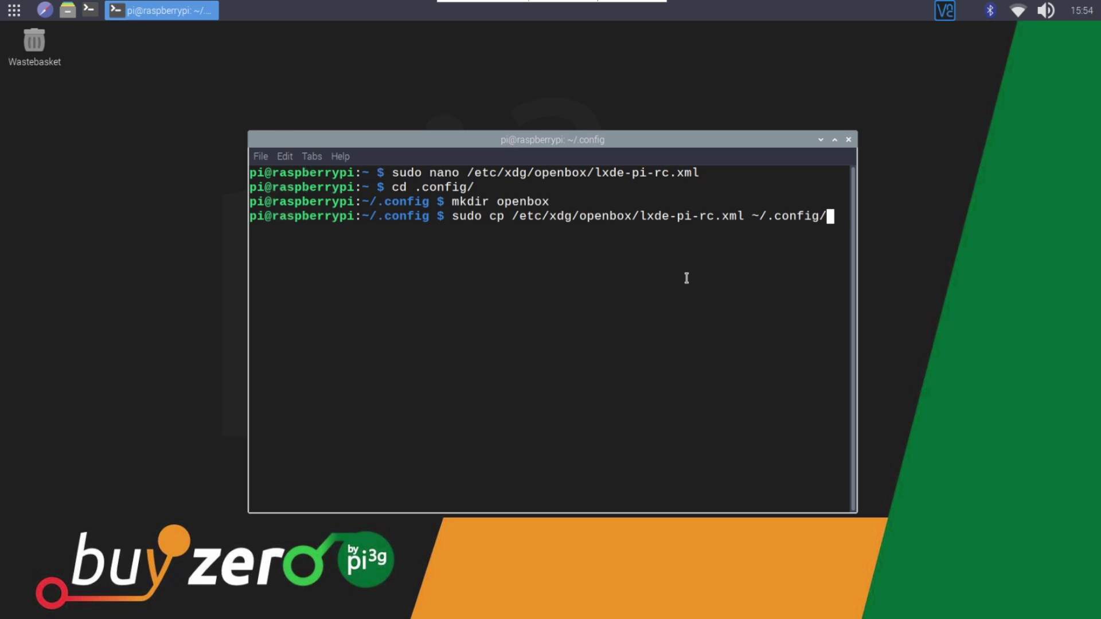
pyautogui.write('op')
pyautogui.press('Tab')
pyautogui.press('Return')
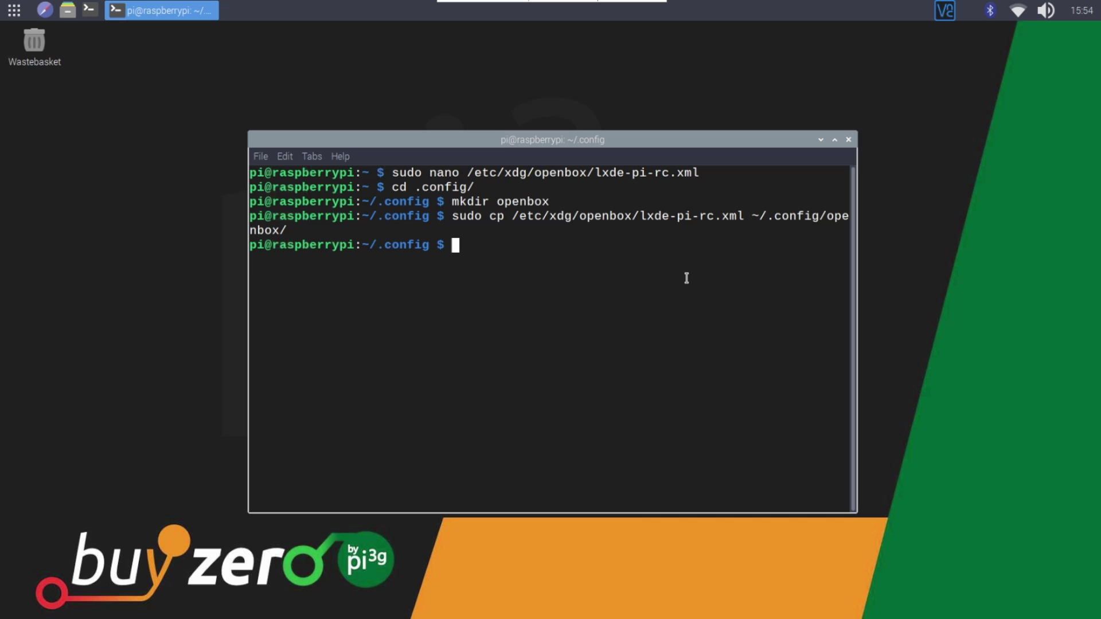
pyautogui.write('sudo')
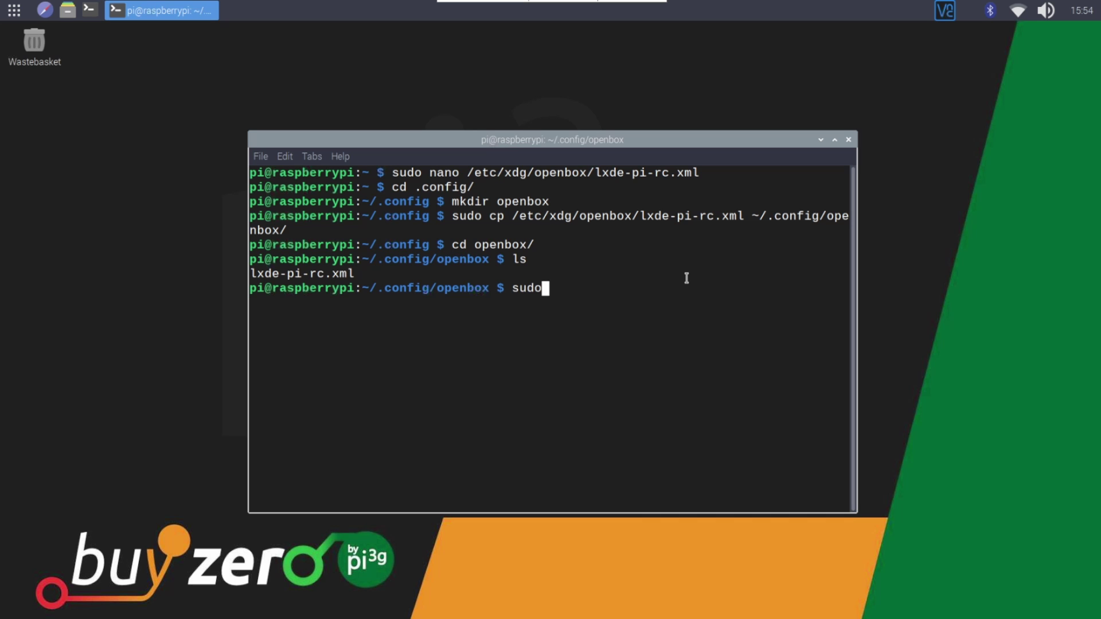
pyautogui.write(' nano lx')
pyautogui.press('Tab')
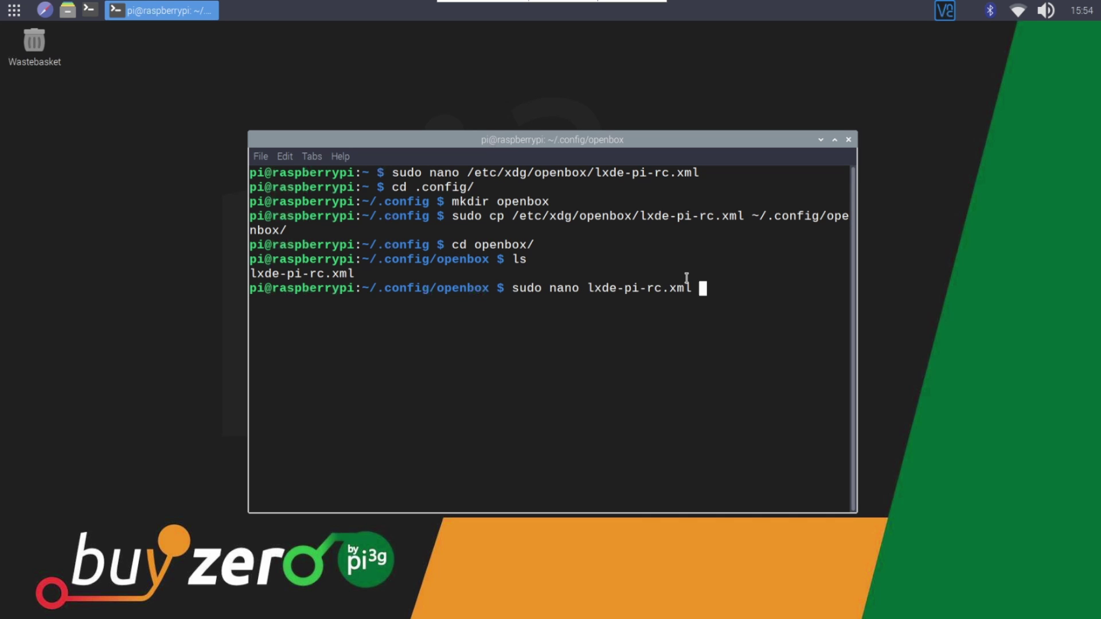
# Open the copied lxde-pi-rc.xml in nano and scroll down to the <keyboard> section.
pyautogui.press('Return')
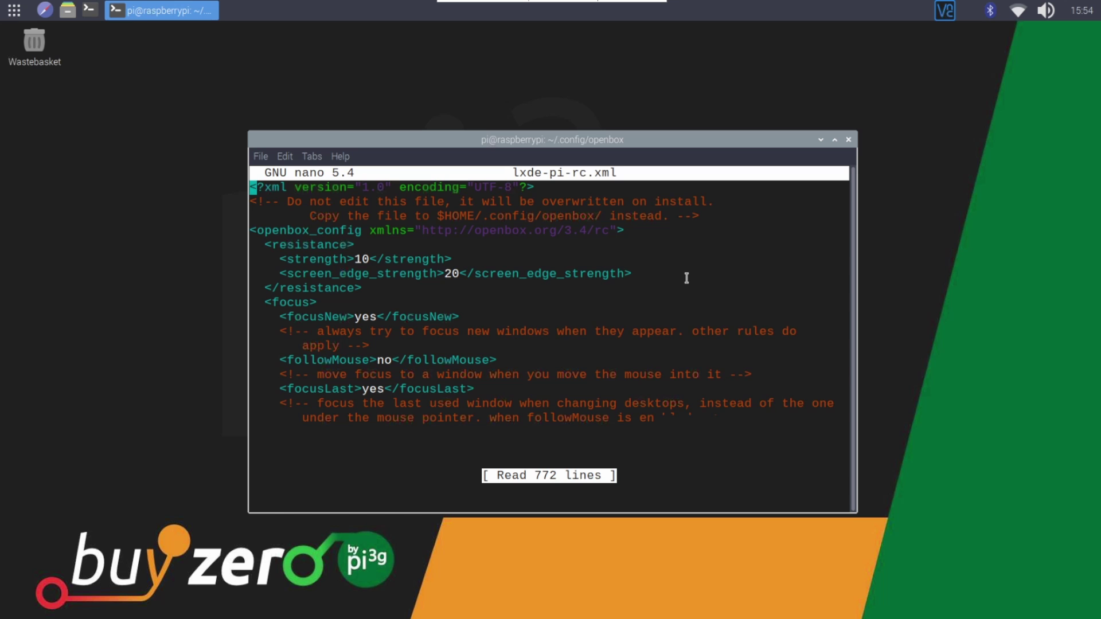
pyautogui.scroll(-15, 687, 278)
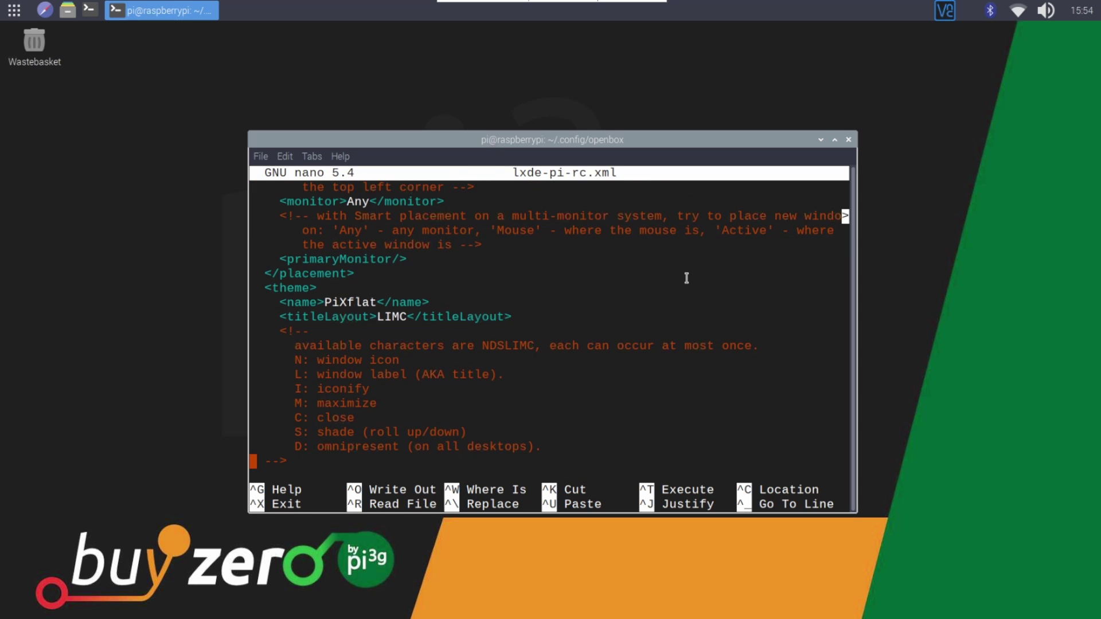
pyautogui.scroll(-7, 687, 278)
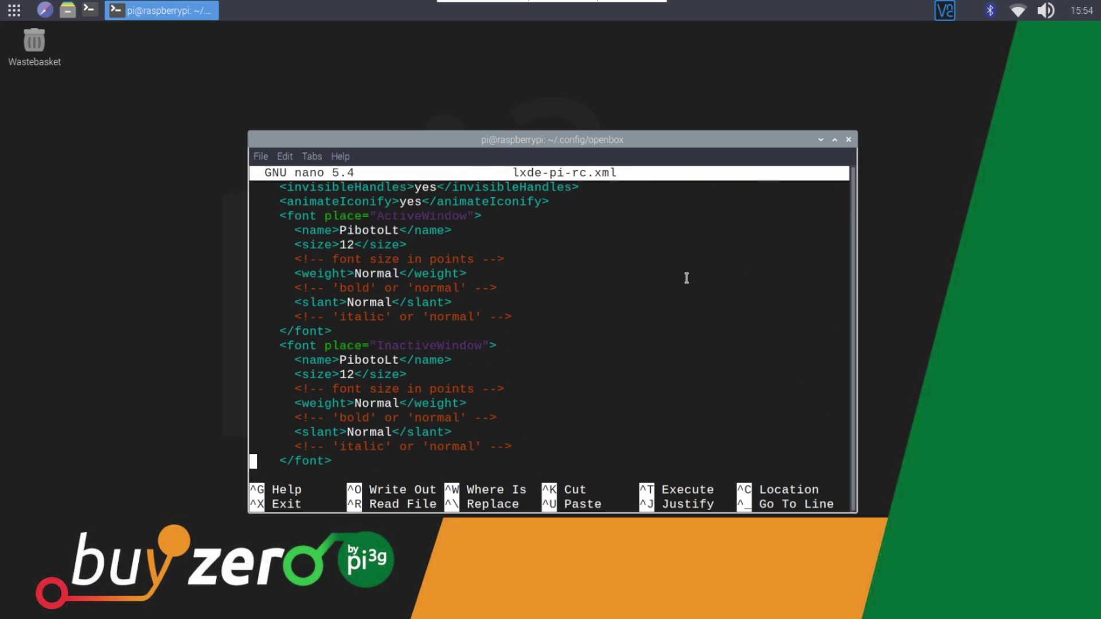
pyautogui.scroll(-5, 686, 278)
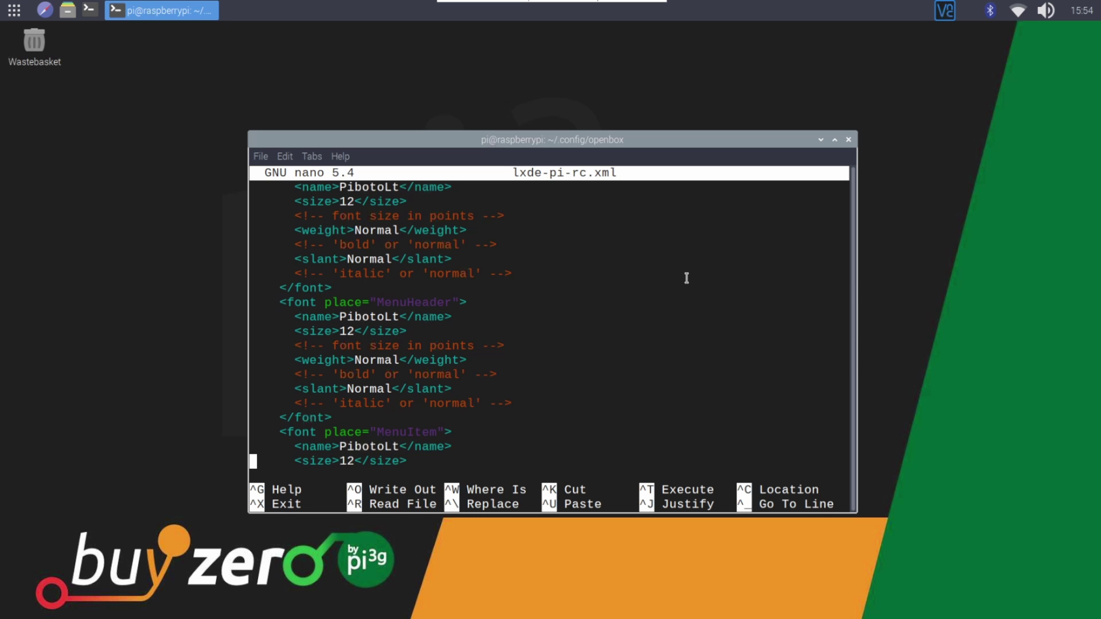
pyautogui.scroll(-10, 686, 278)
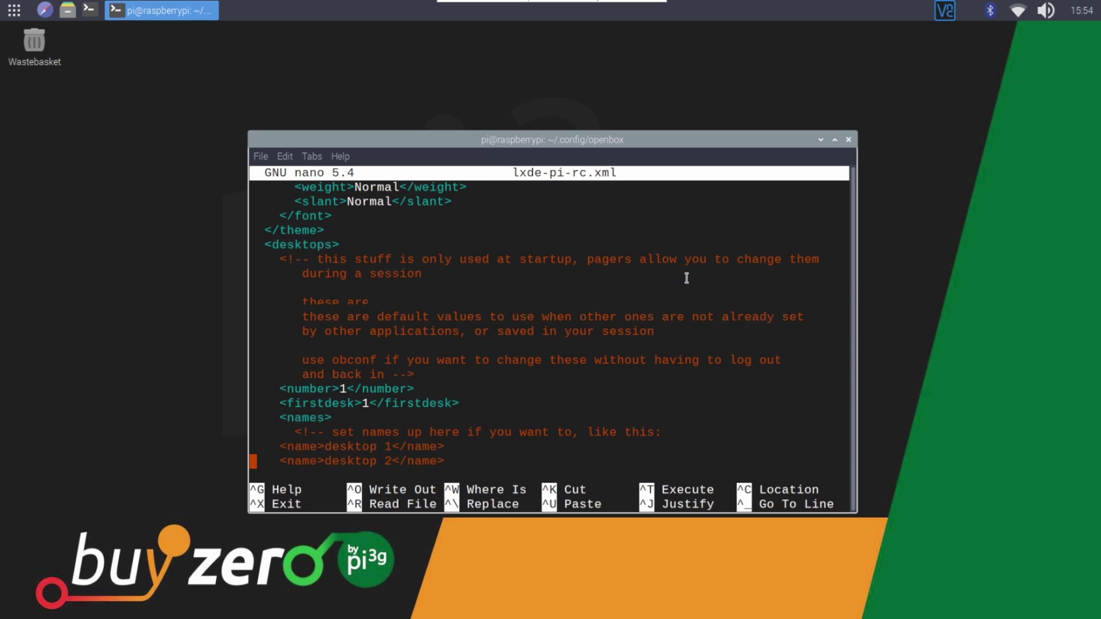
pyautogui.scroll(-6, 686, 278)
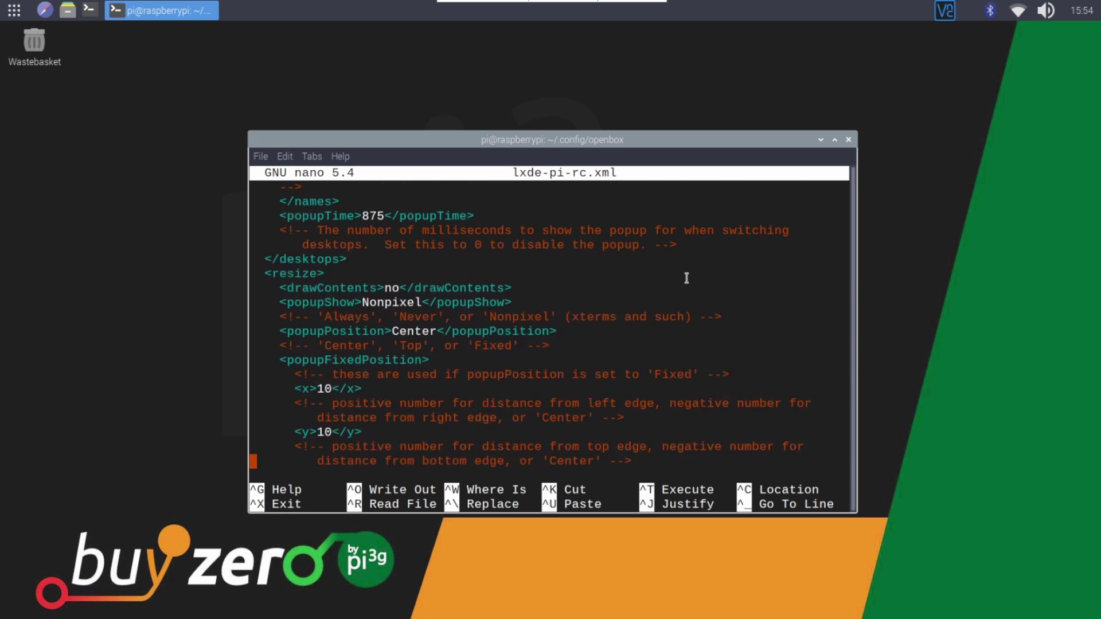
pyautogui.scroll(-8, 686, 278)
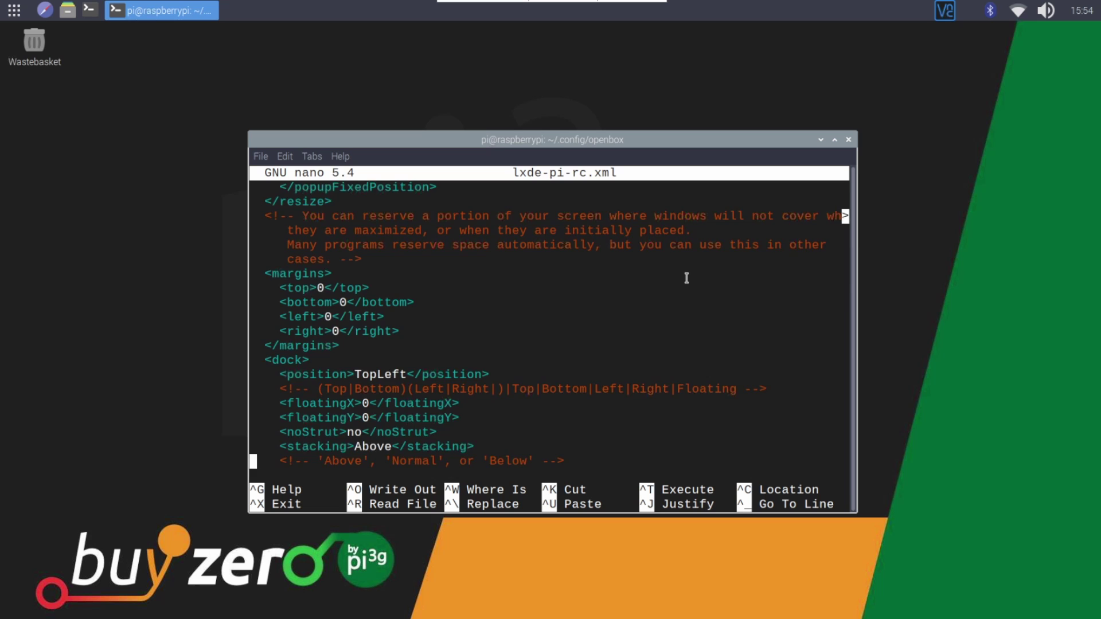
pyautogui.scroll(-5, 687, 278)
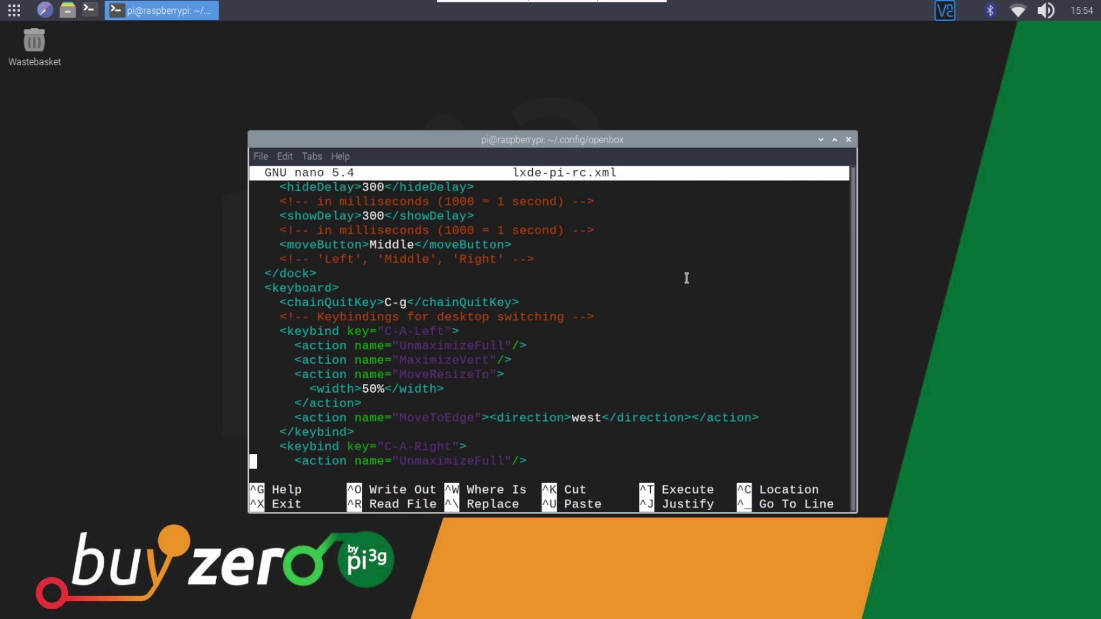
pyautogui.scroll(5, 687, 278)
pyautogui.scroll(-2, 687, 278)
pyautogui.scroll(-2, 686, 278)
# Insert a '<!-- Keybindings for Reboot and Shutdown -->' comment above the desktop switching keybinds.
pyautogui.press('Return')
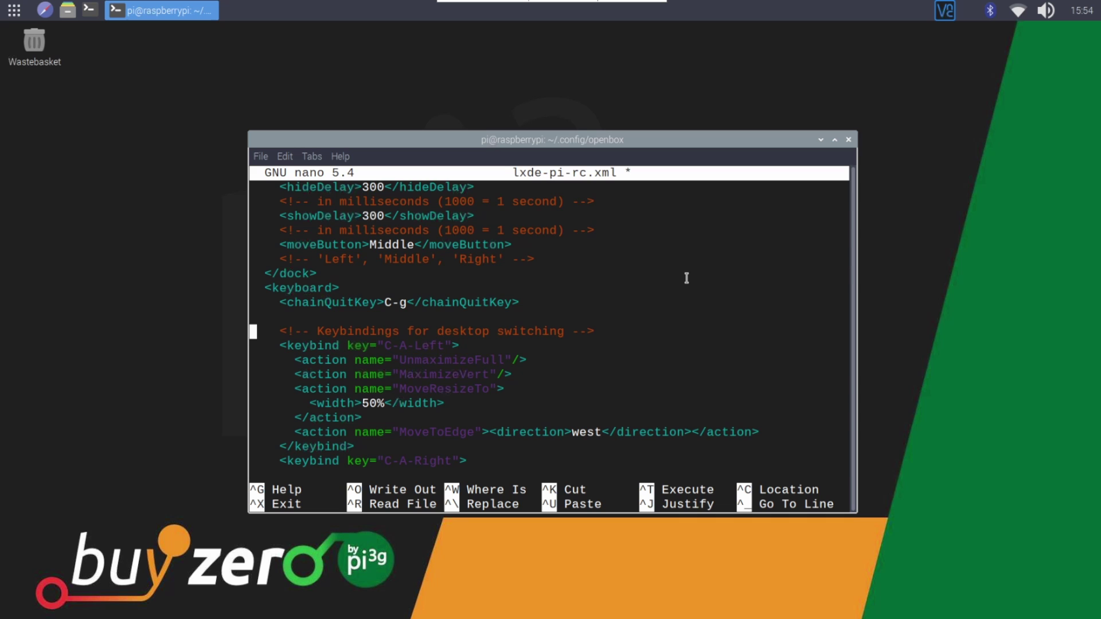
pyautogui.press('Up')
pyautogui.write('<!-- Keybindig')
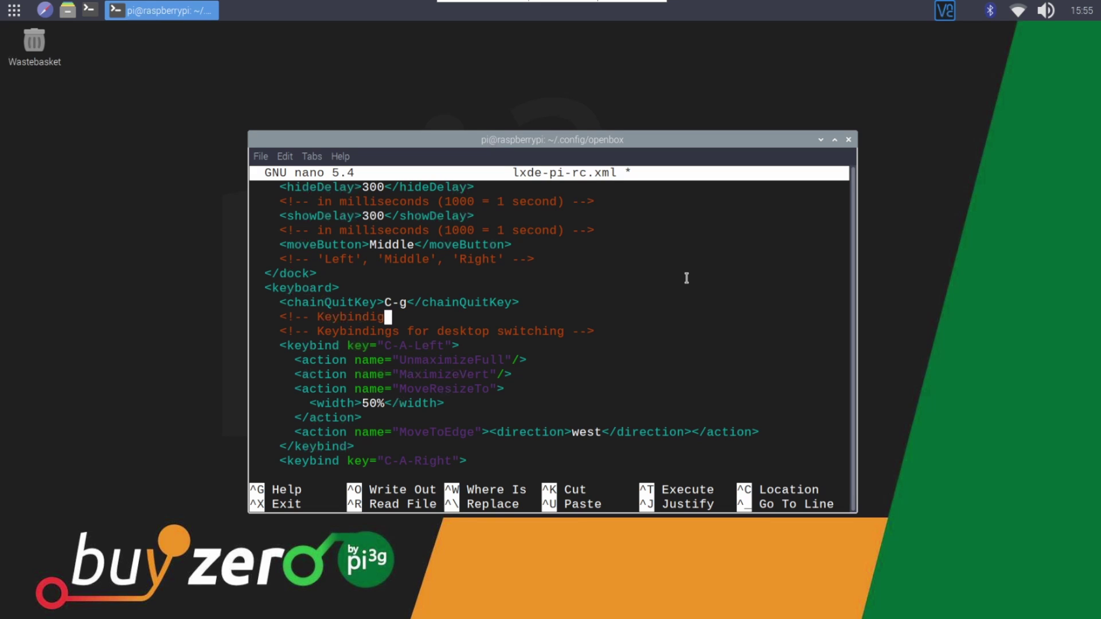
pyautogui.press('BackSpace')
pyautogui.write('ngs for Rebot')
pyautogui.press('BackSpace')
pyautogui.press('BackSpace')
pyautogui.write('ot and')
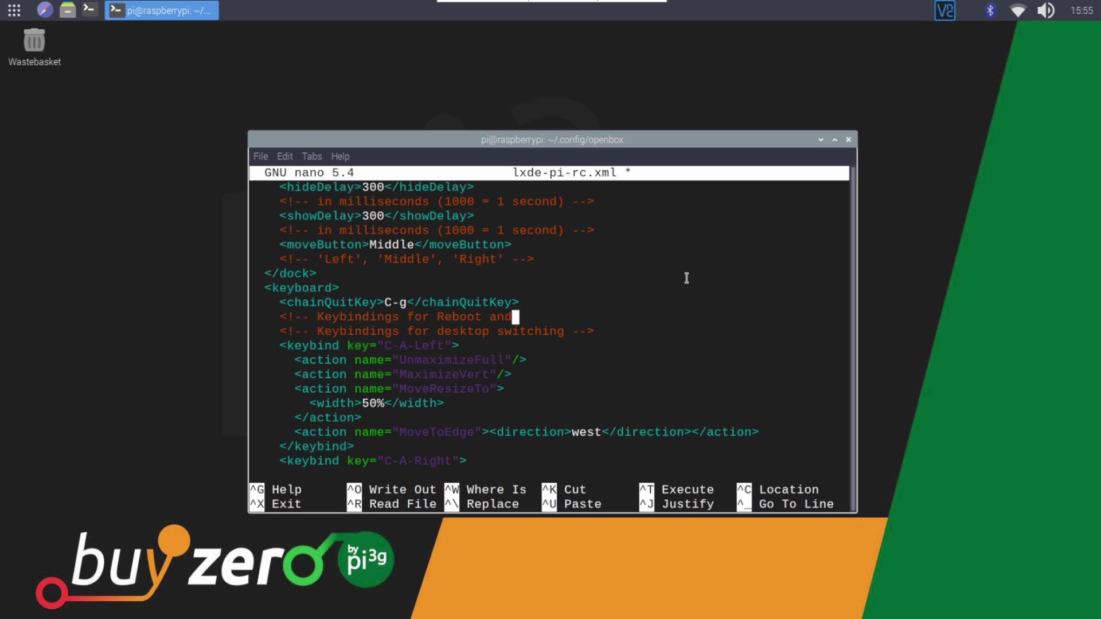
pyautogui.write(' Shutdown -->')
pyautogui.press('Return')
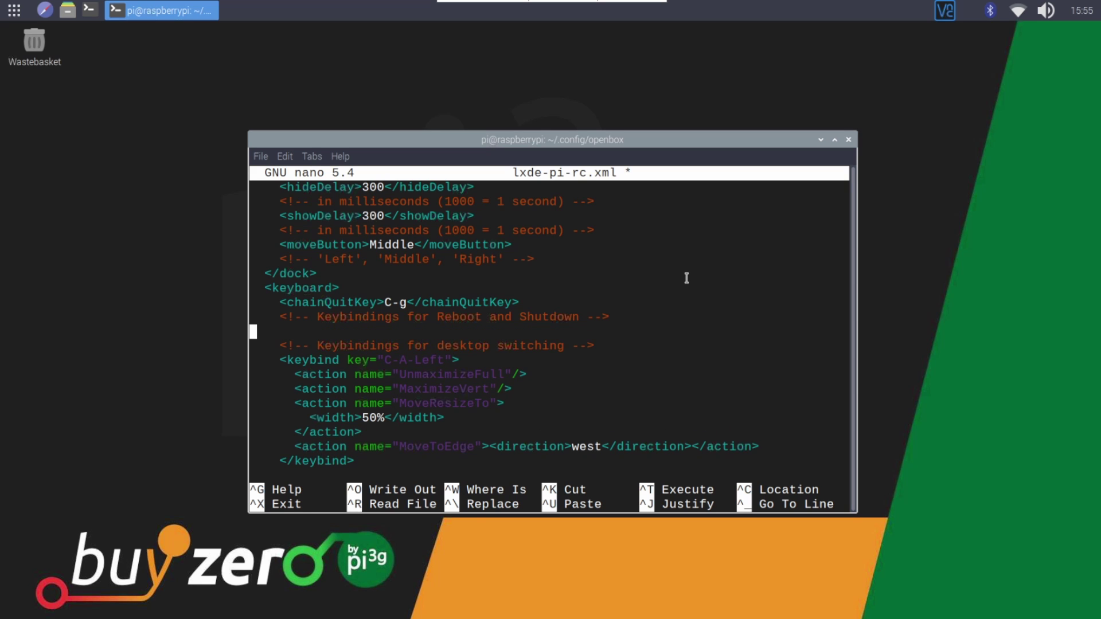
# Add a C-A-R keybind whose Execute action runs reboot, then begin a second keybind below it.
pyautogui.write('<keybind ')
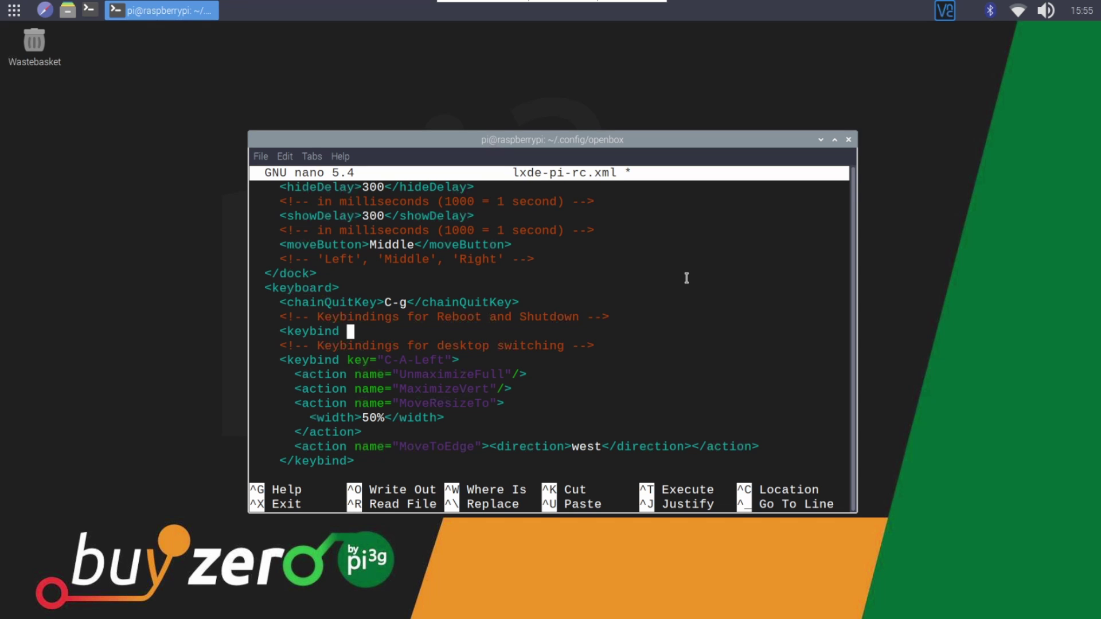
pyautogui.write('key="C-A-R">')
pyautogui.press('Return')
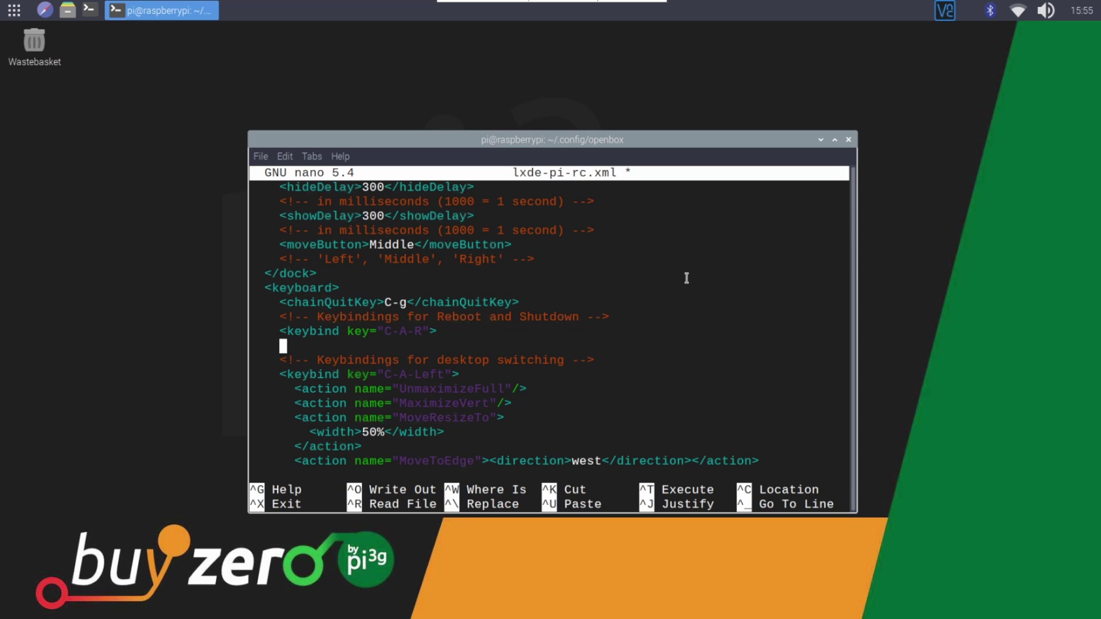
pyautogui.write('<action name="')
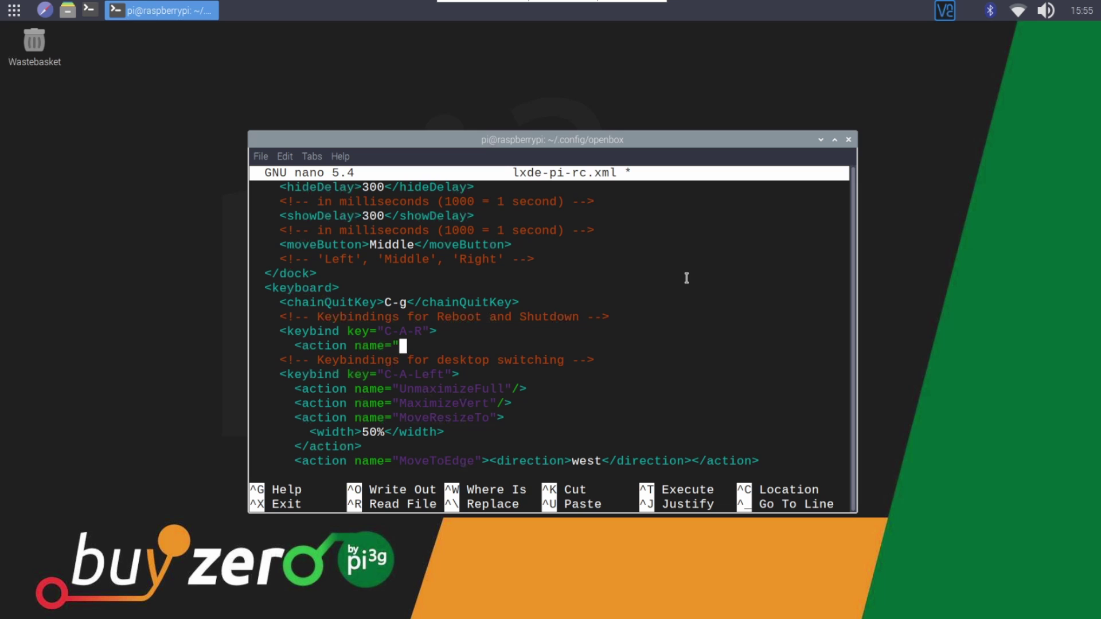
pyautogui.write('Execute">')
pyautogui.press('Return')
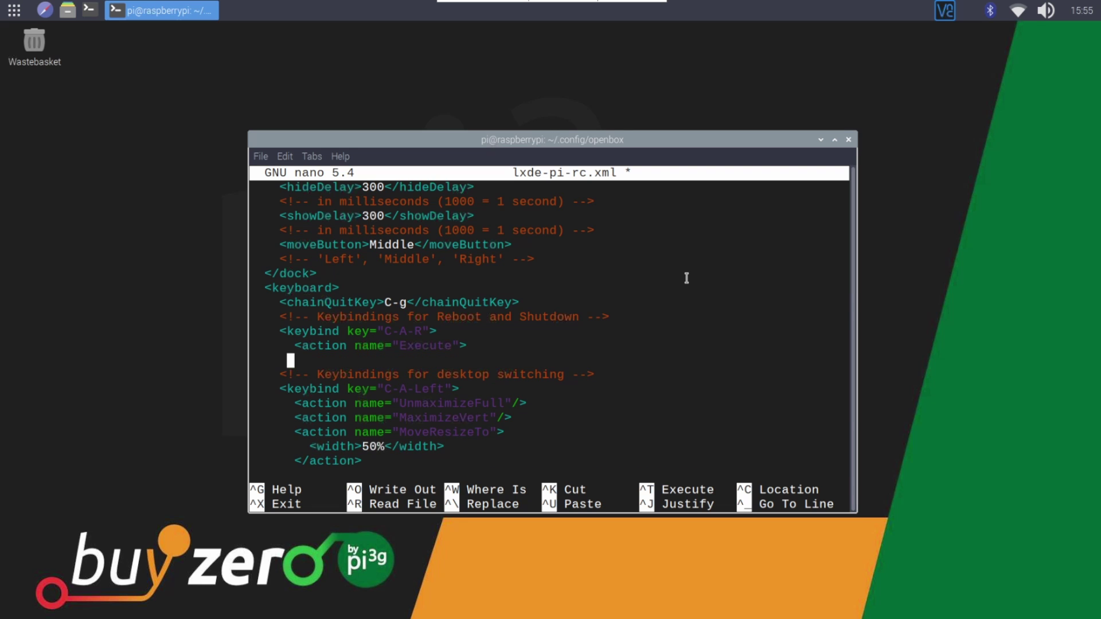
pyautogui.write('<command')
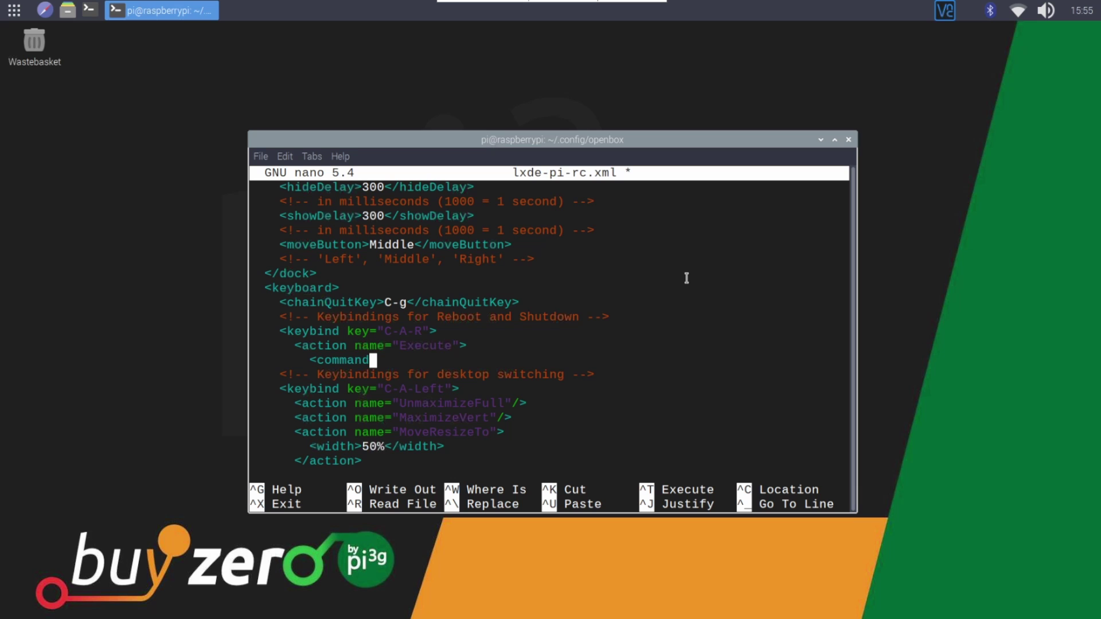
pyautogui.write('>reboot</comm')
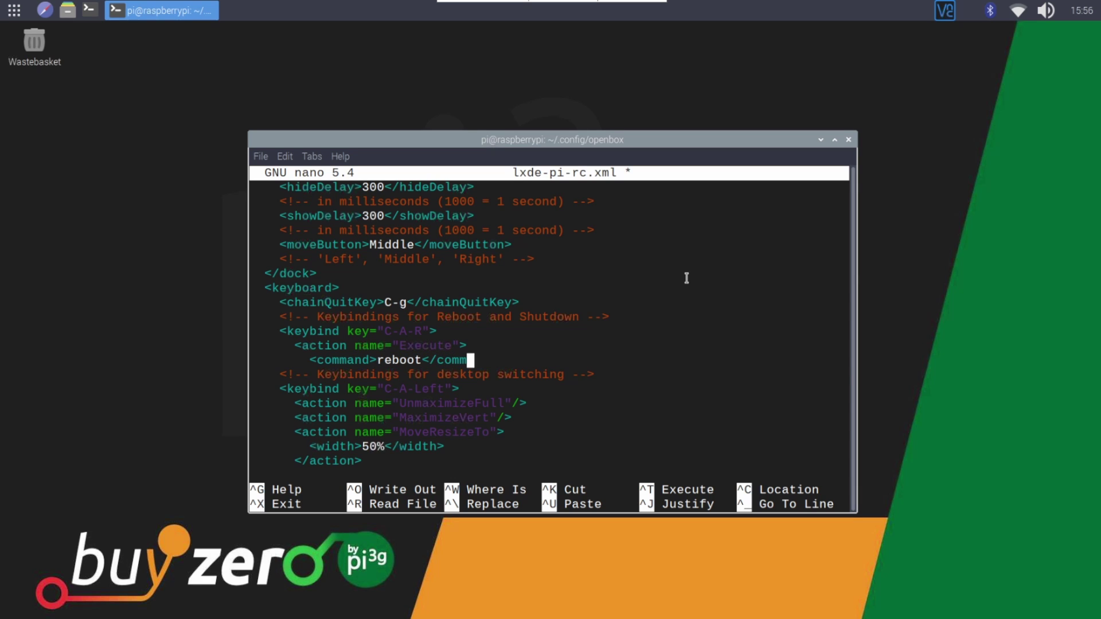
pyautogui.write('and>')
pyautogui.press('Return')
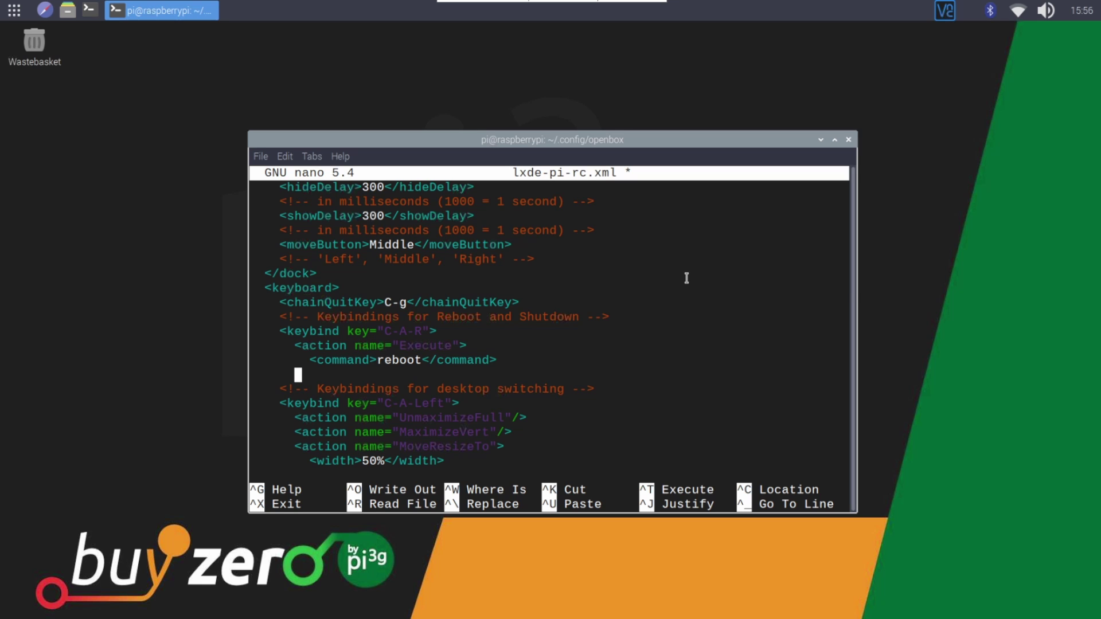
pyautogui.write('</action>')
pyautogui.press('Return')
pyautogui.write('<')
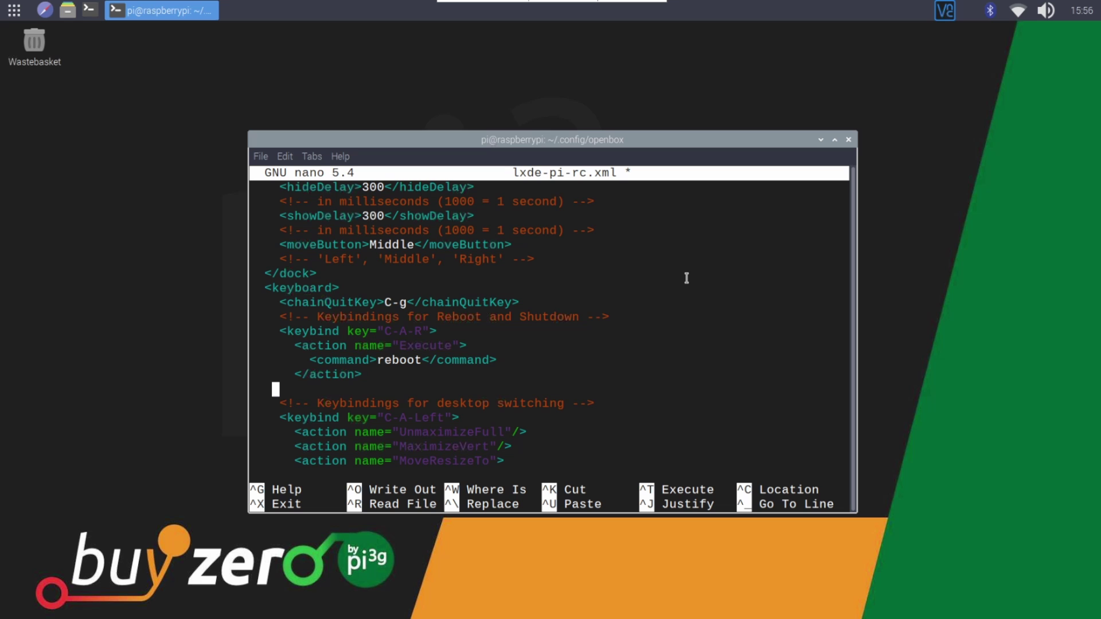
pyautogui.write('/keybind>')
pyautogui.press('Return')
pyautogui.write('<')
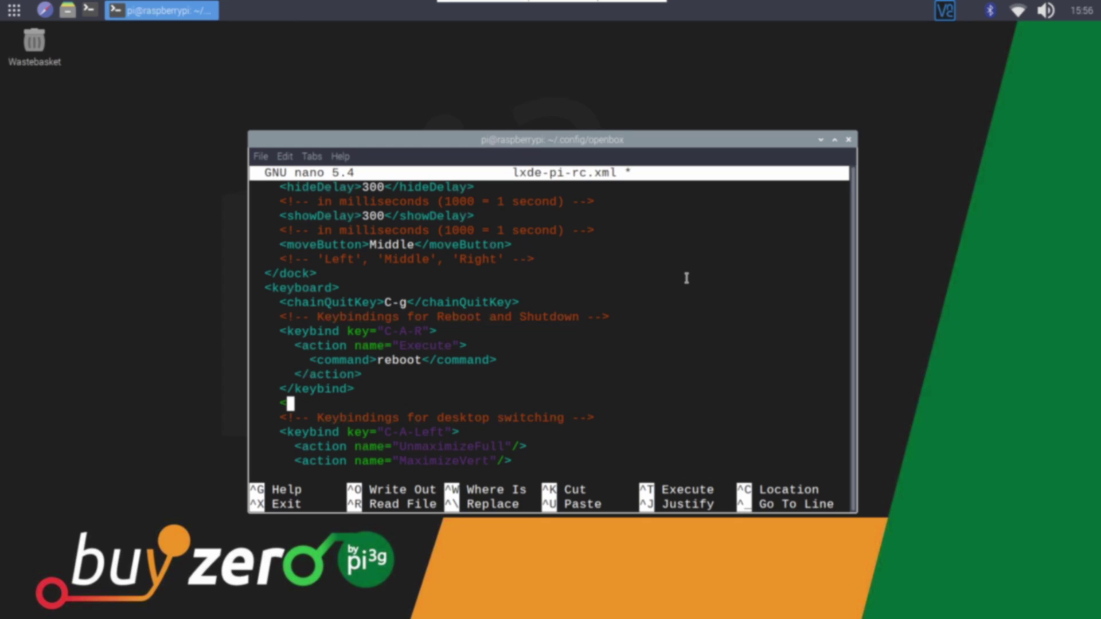
pyautogui.write('keybind')
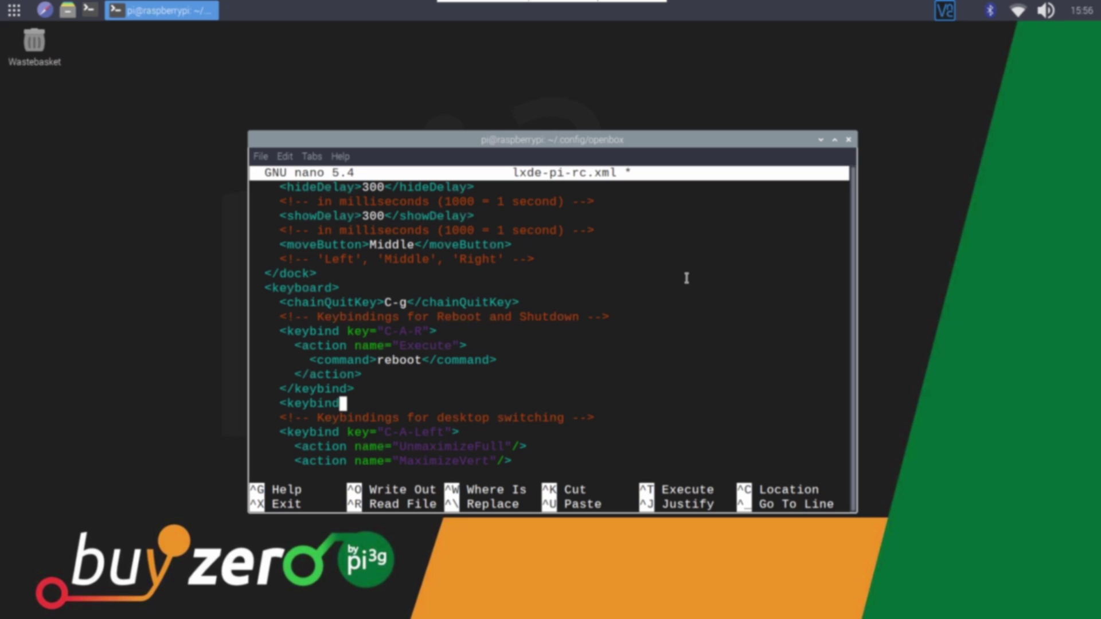
pyautogui.write(' key="C-A-p')
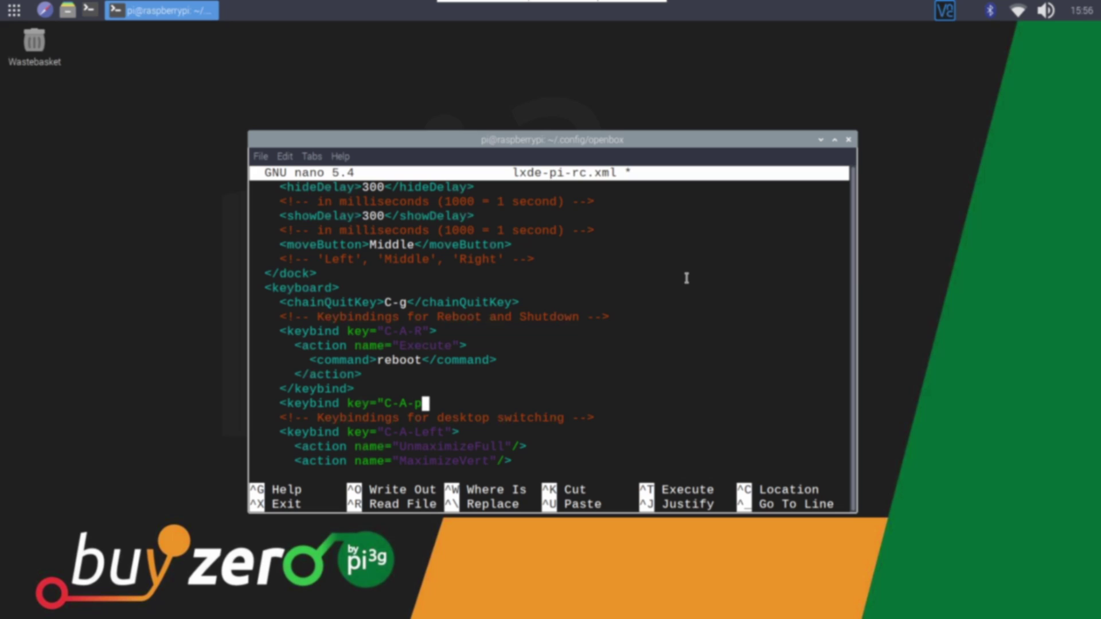
# Complete the C-A-P keybind with an Execute action running poweroff.
pyautogui.press('BackSpace')
pyautogui.write('P">')
pyautogui.press('Return')
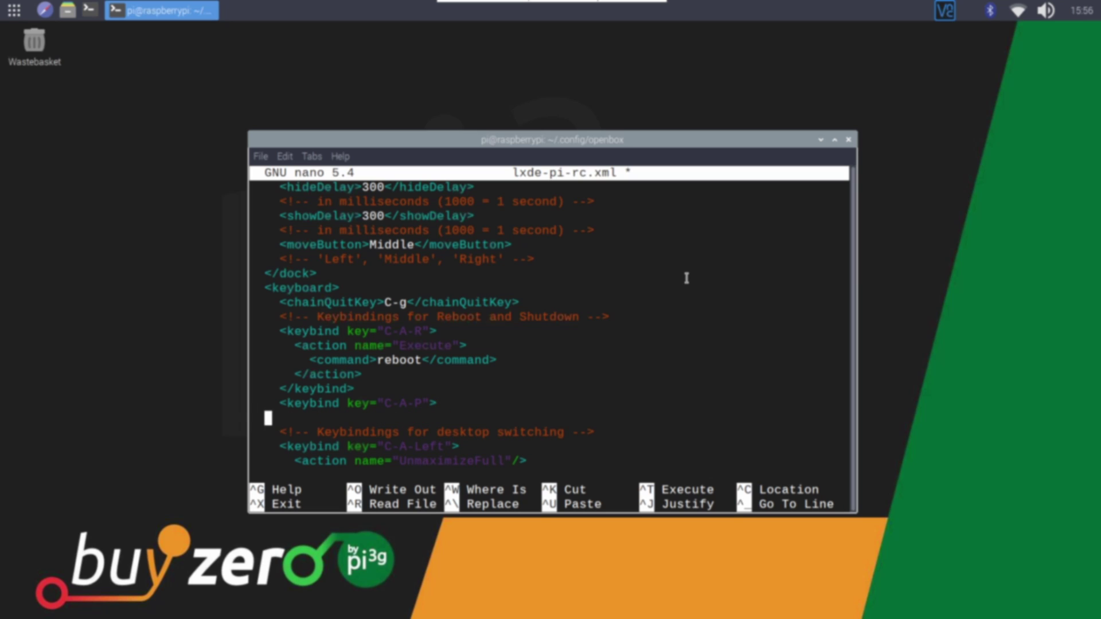
pyautogui.write('<action')
pyautogui.write(' name')
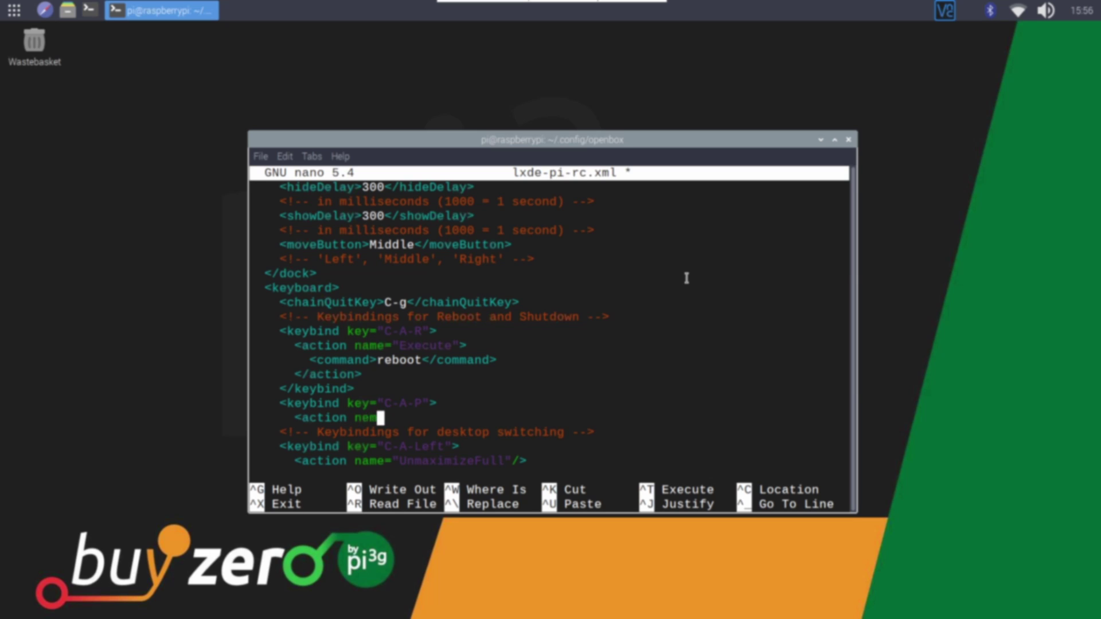
pyautogui.write('="Execute">')
pyautogui.press('Return')
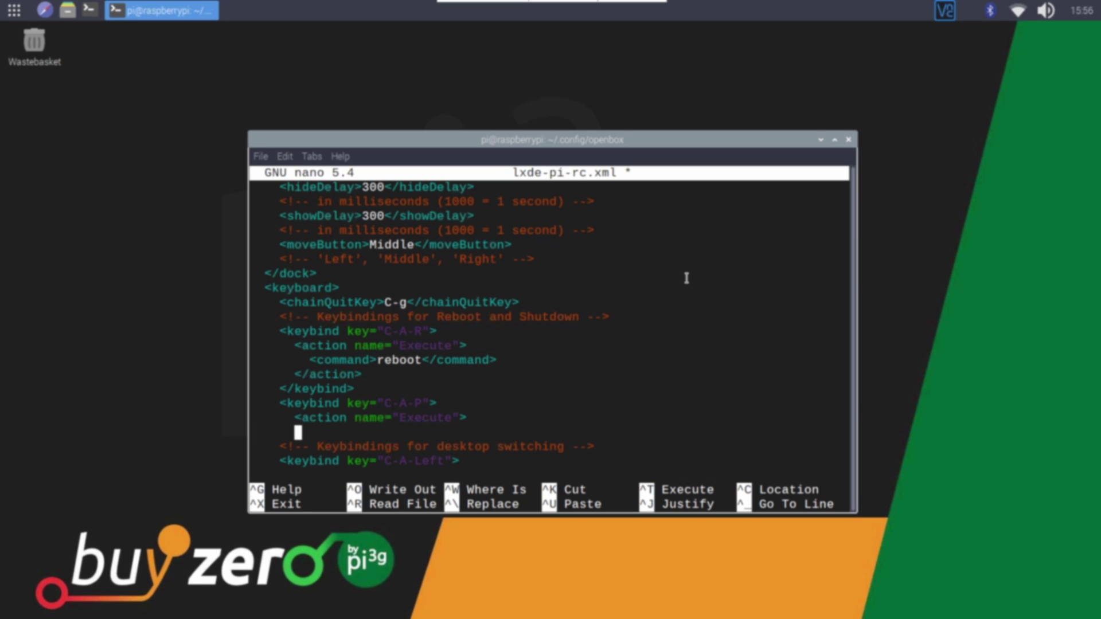
pyautogui.write('<command>')
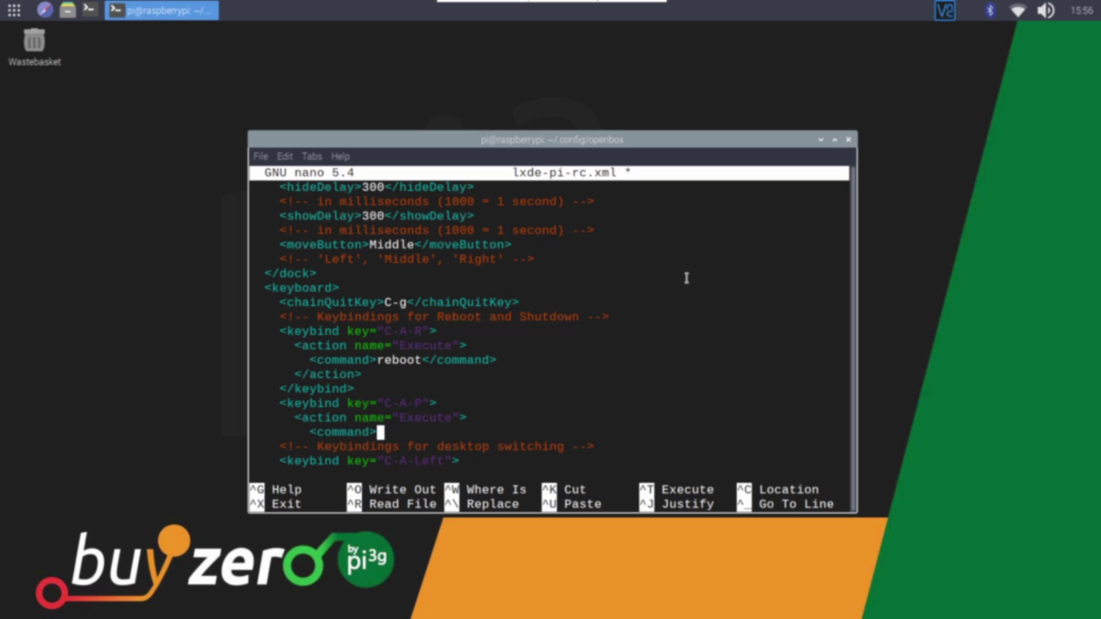
pyautogui.write('poweroff</comman')
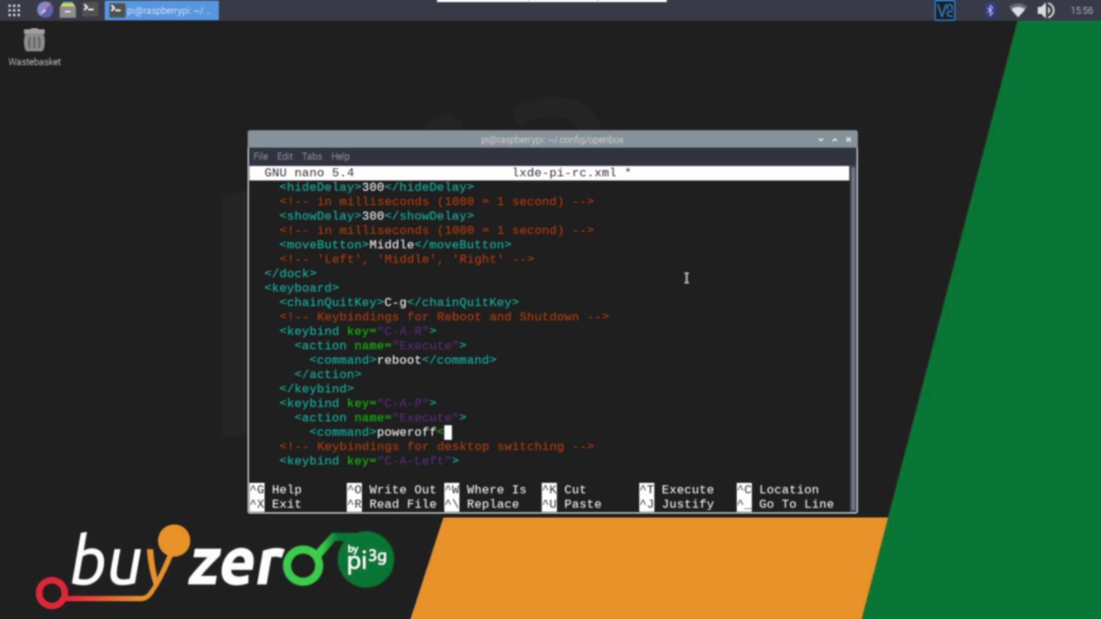
pyautogui.write('d>')
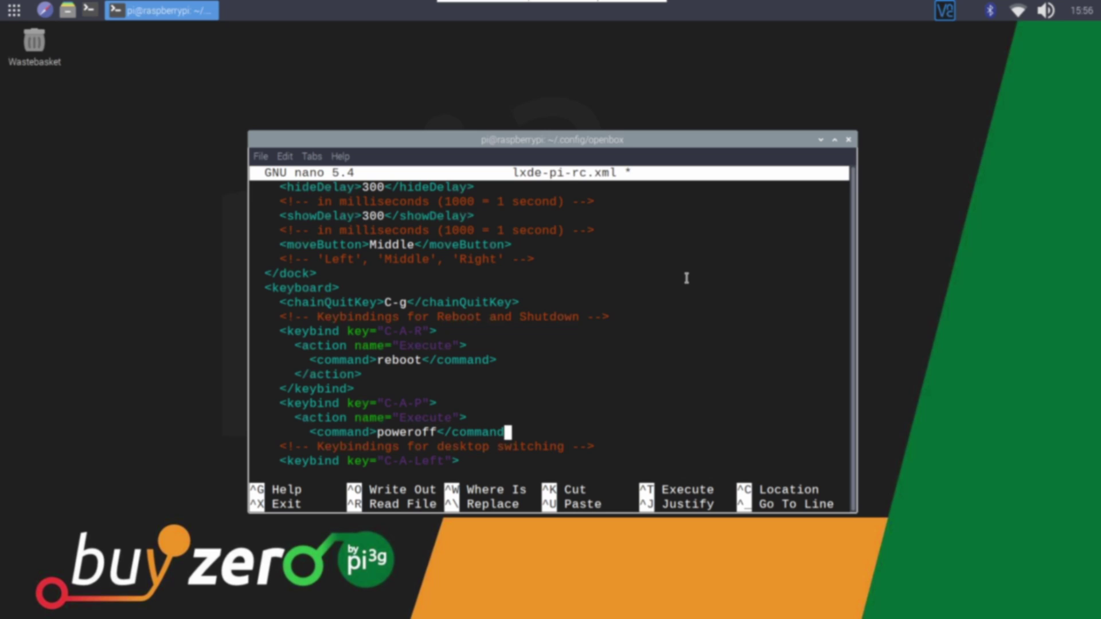
pyautogui.press('Return')
pyautogui.write('</a')
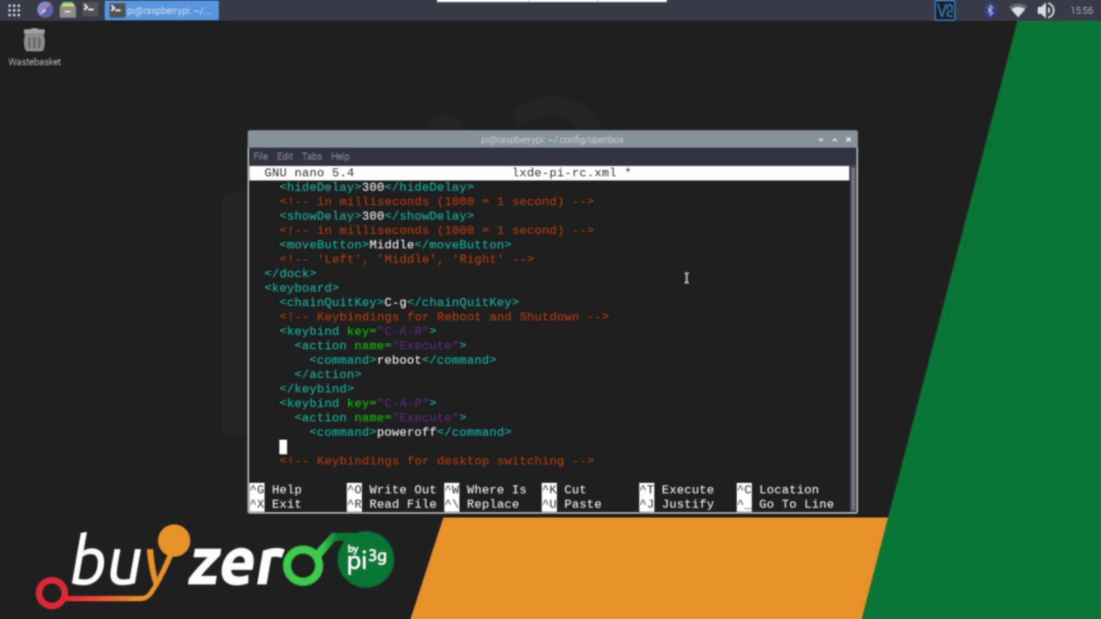
pyautogui.write('ction')
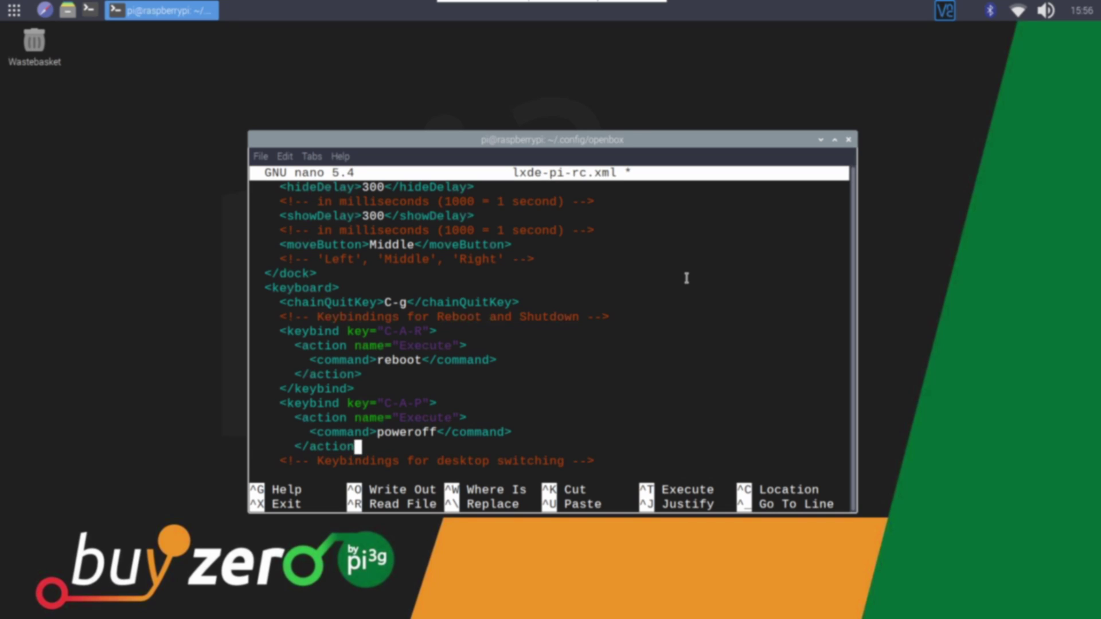
pyautogui.write('>')
pyautogui.press('Return')
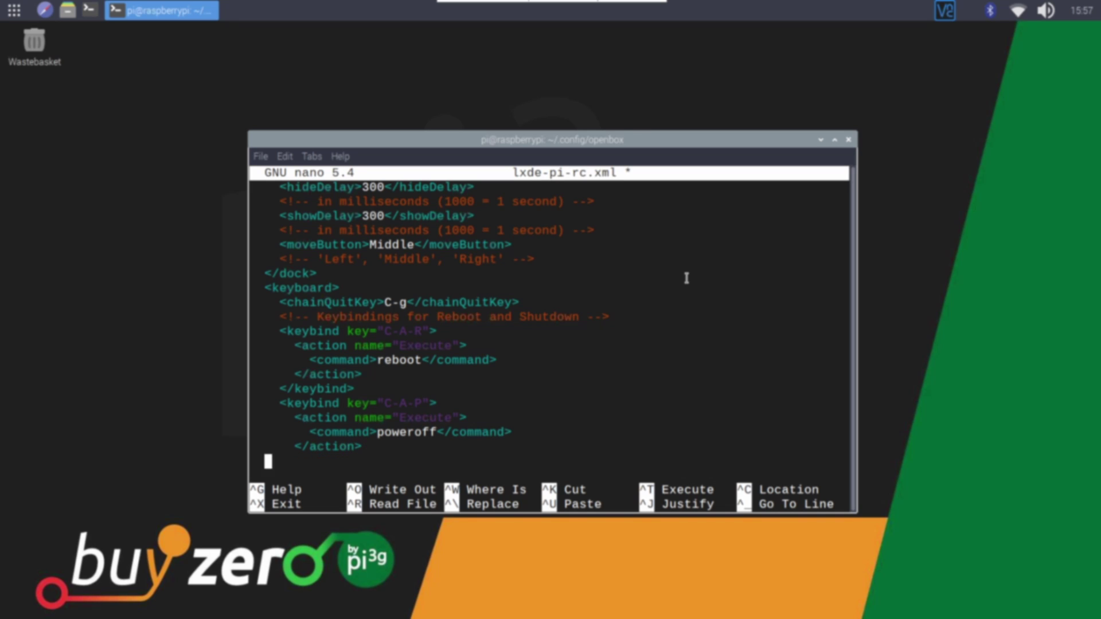
pyautogui.write('</keybind>')
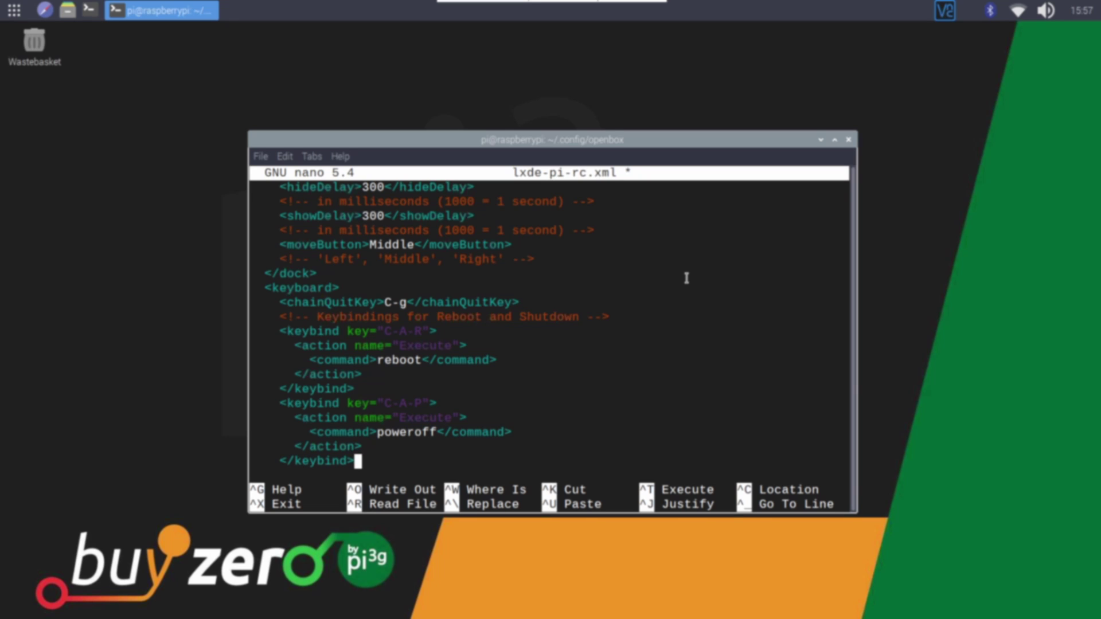
# Save lxde-pi-rc.xml under the same name and exit nano.
pyautogui.write('<!-- Keybindings for desktop switching -->     <keybind key="C-A-Left">       <action name="UnmaximizeFull"/>')
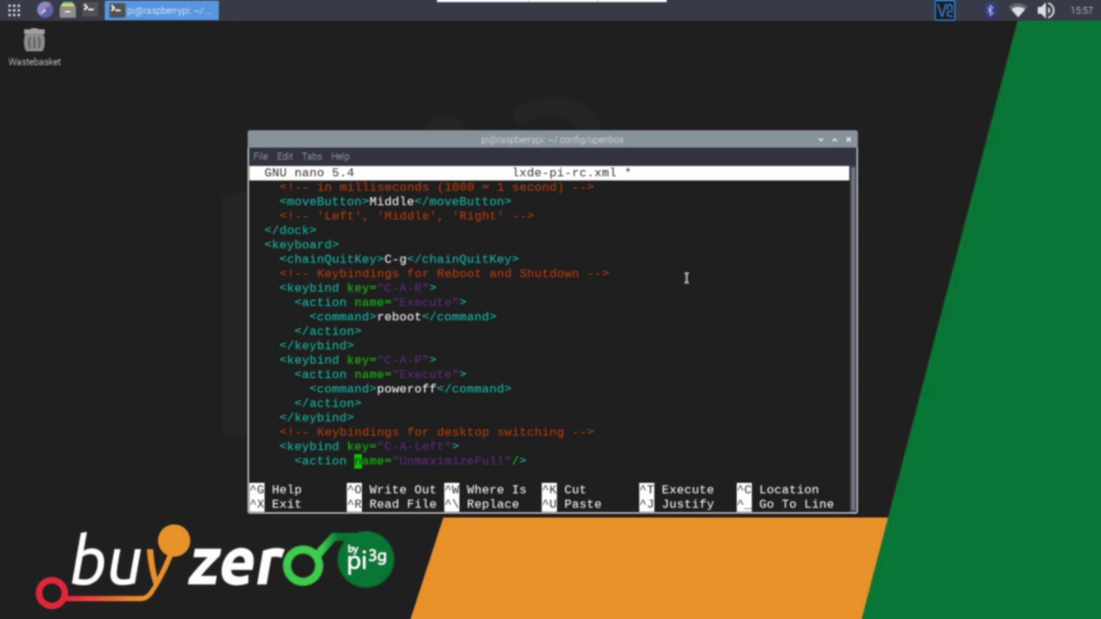
pyautogui.hotkey('ctrl', 'o')
pyautogui.press('Return')
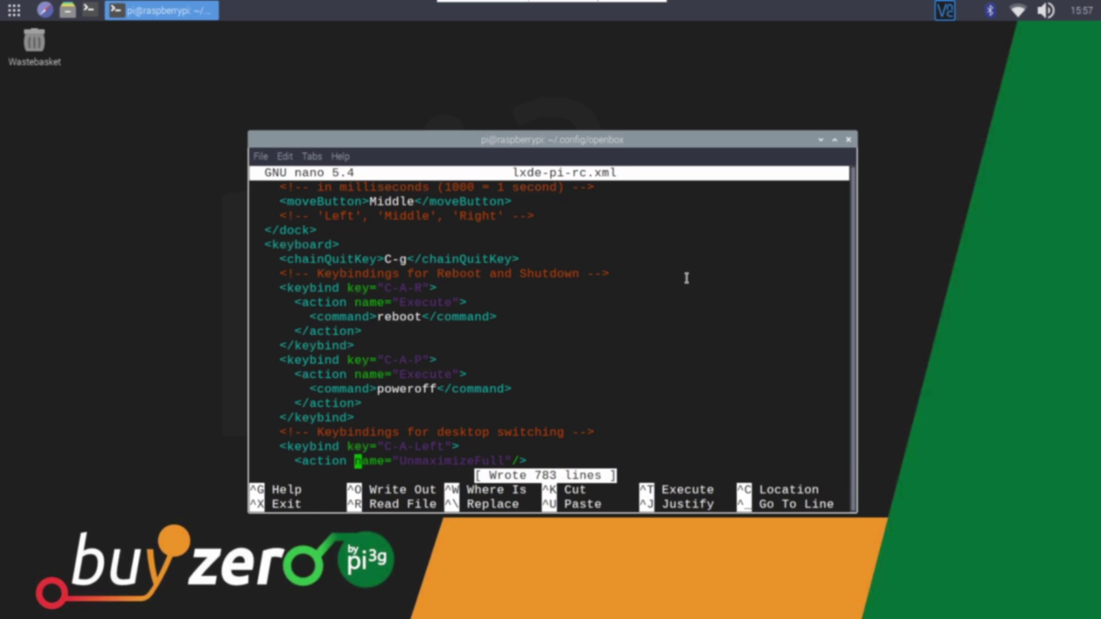
pyautogui.hotkey('ctrl', 'x')
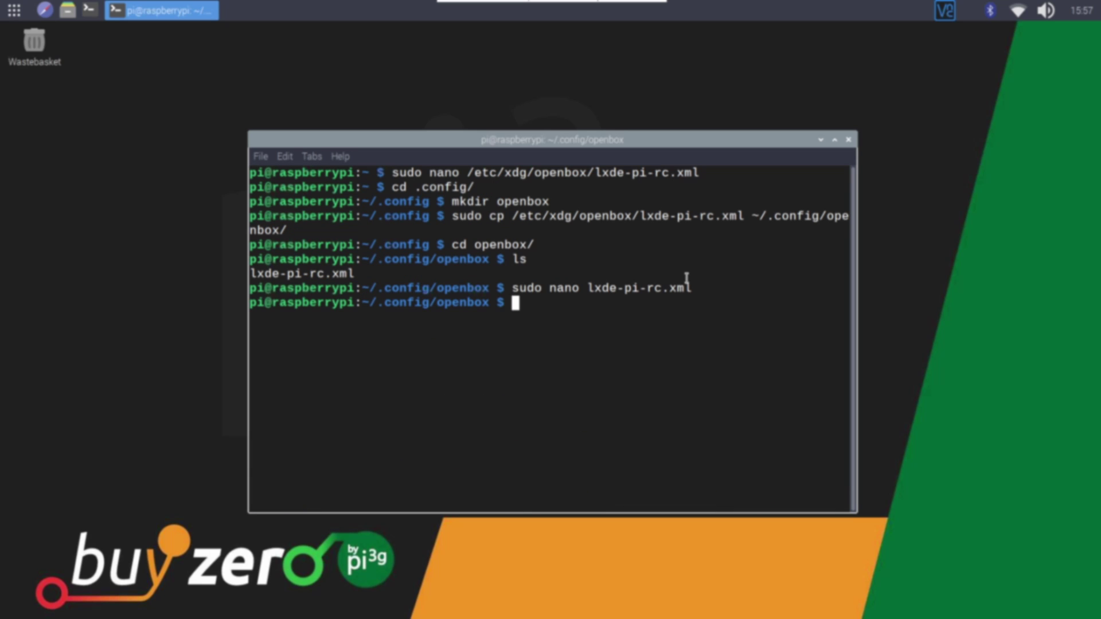
# Run reboot to restart the Pi and test the new keybinds.
pyautogui.write('er')
pyautogui.press('BackSpace')
pyautogui.press('BackSpace')
pyautogui.write('reboot')
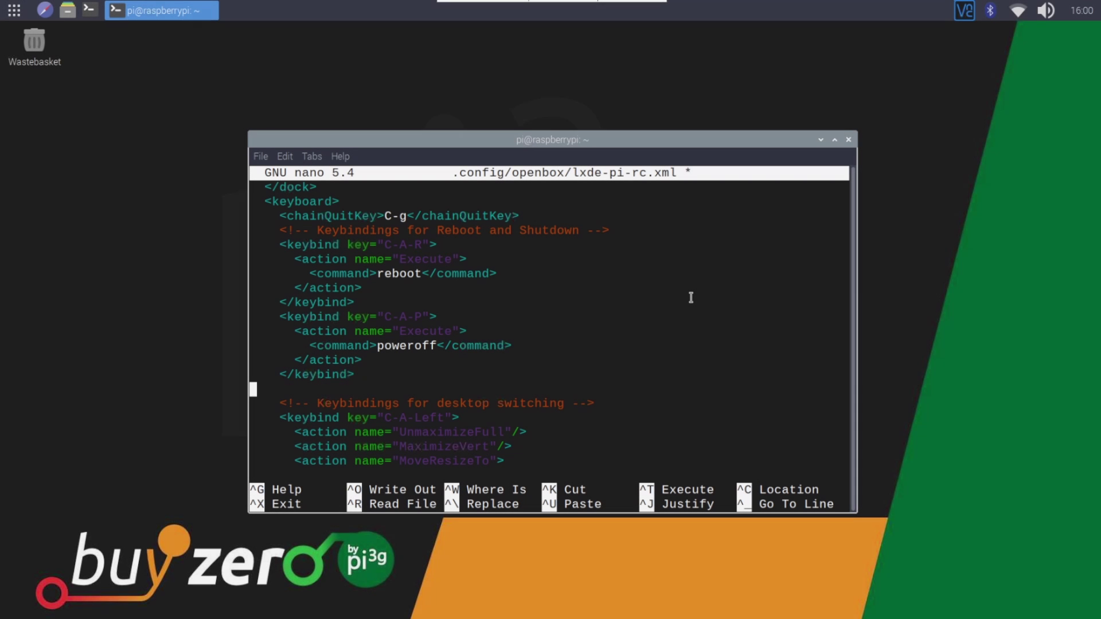
# Add a 'Keybindings for PiCockpit' comment, then a C-S-P keybind with an Execute action.
pyautogui.write('<')
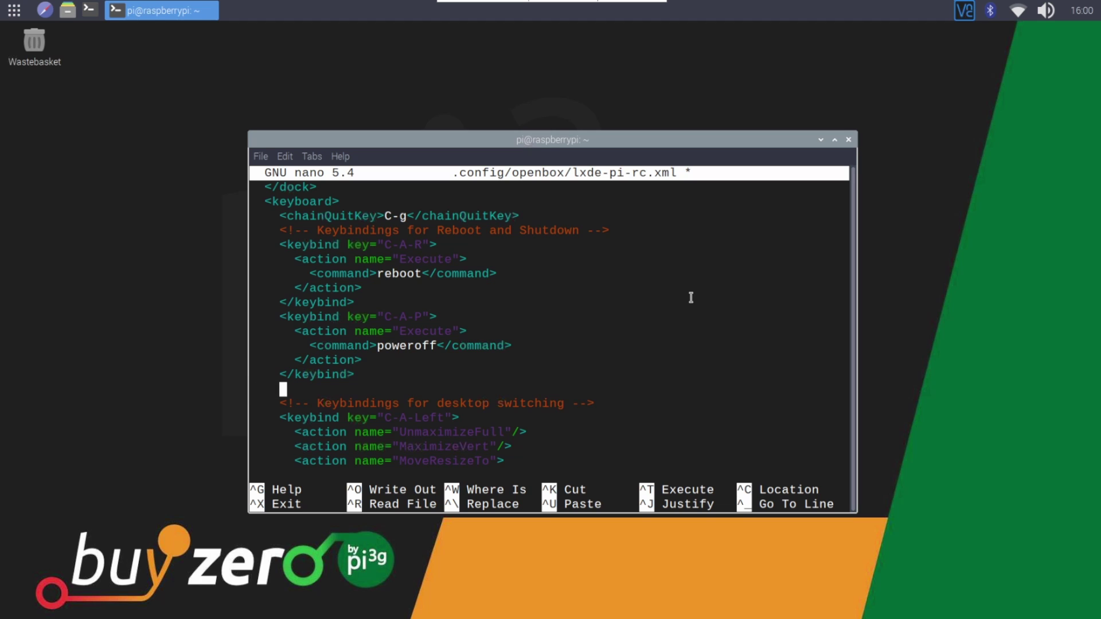
pyautogui.write('!-- Keybindings fo')
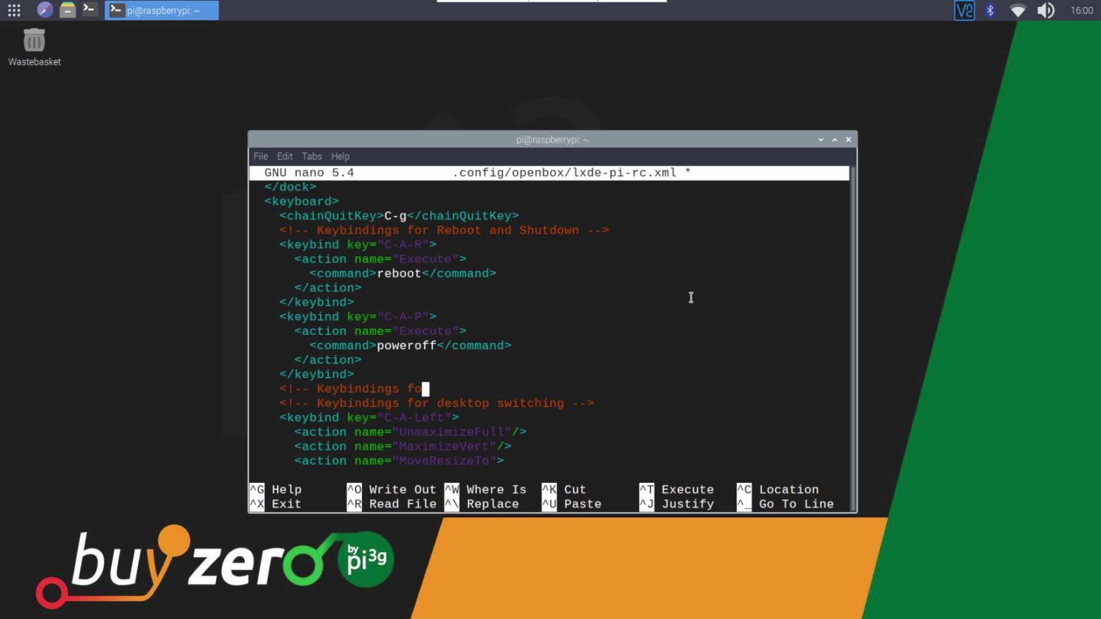
pyautogui.write('r PiCockpit')
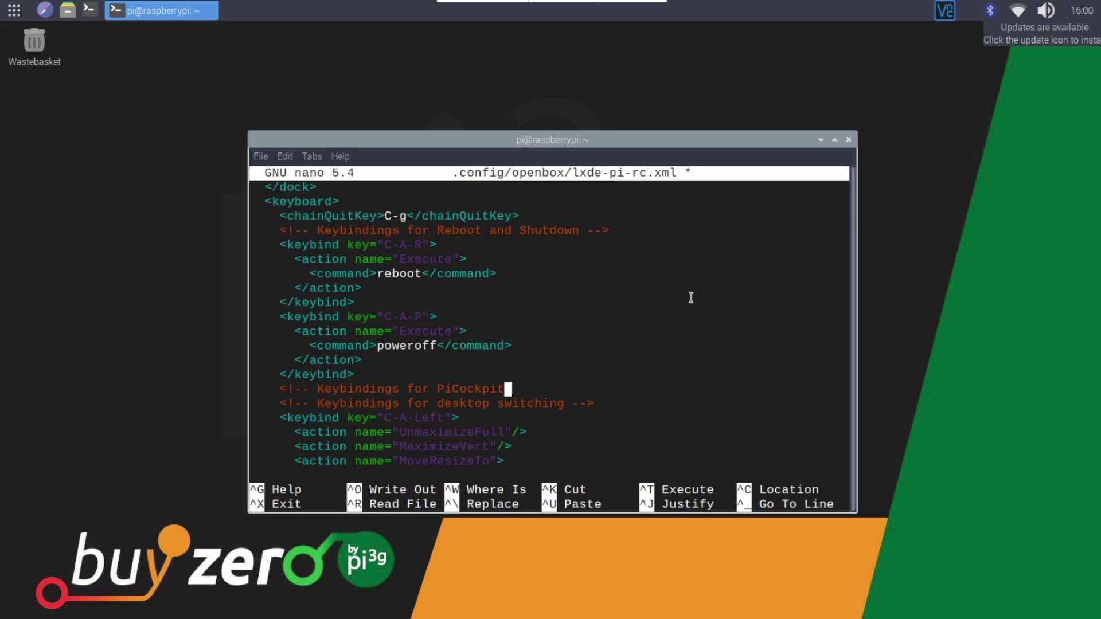
pyautogui.write(' -->')
pyautogui.press('Return')
pyautogui.write('<k')
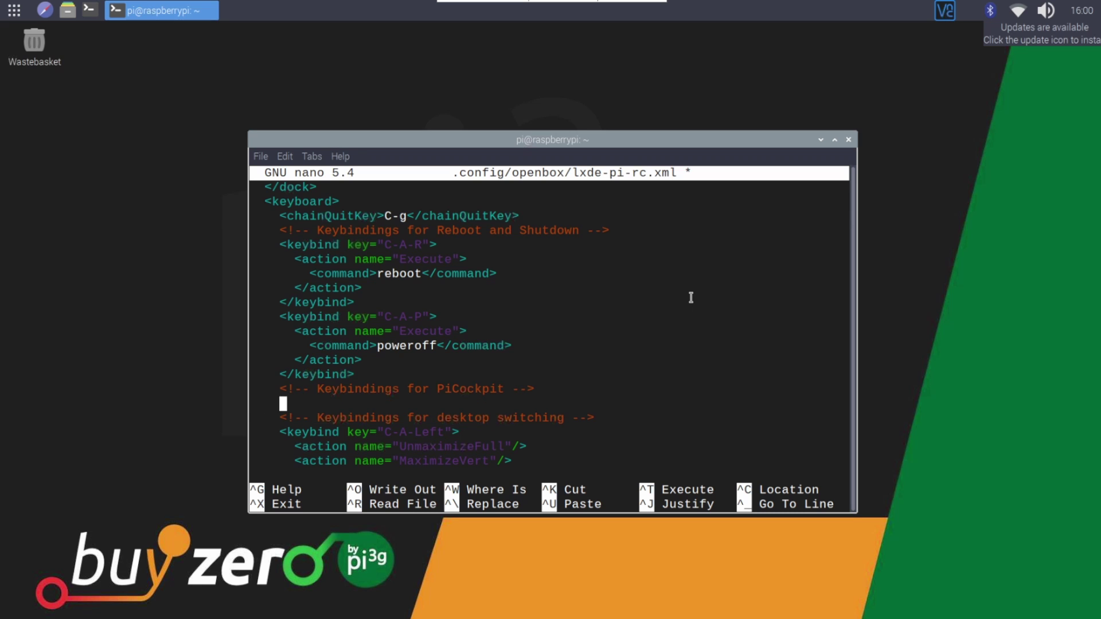
pyautogui.write('eybind key')
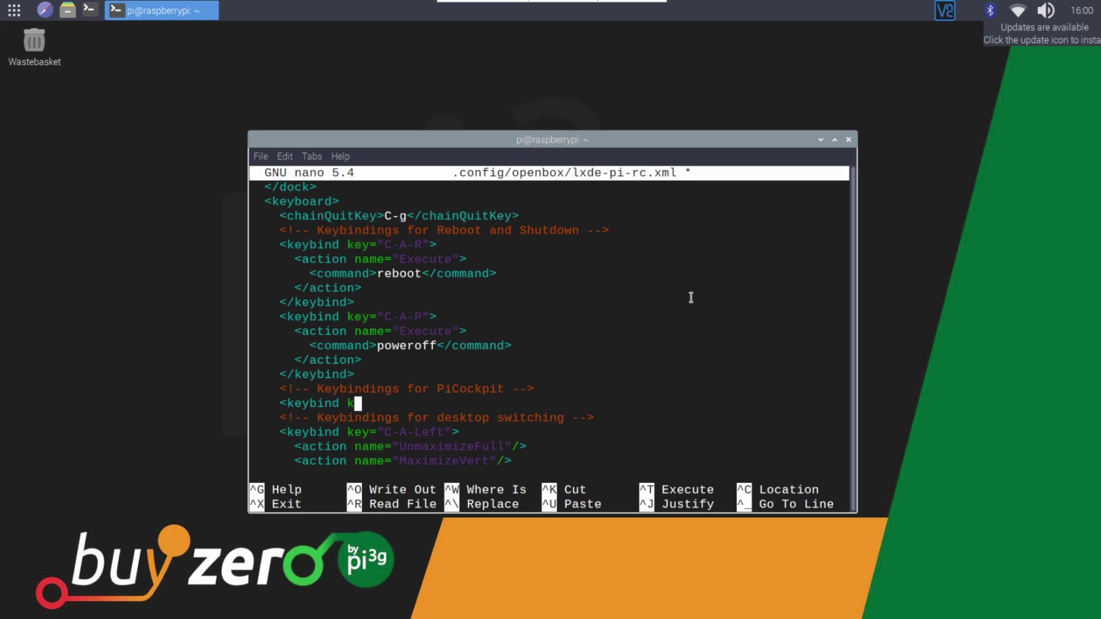
pyautogui.write('="C')
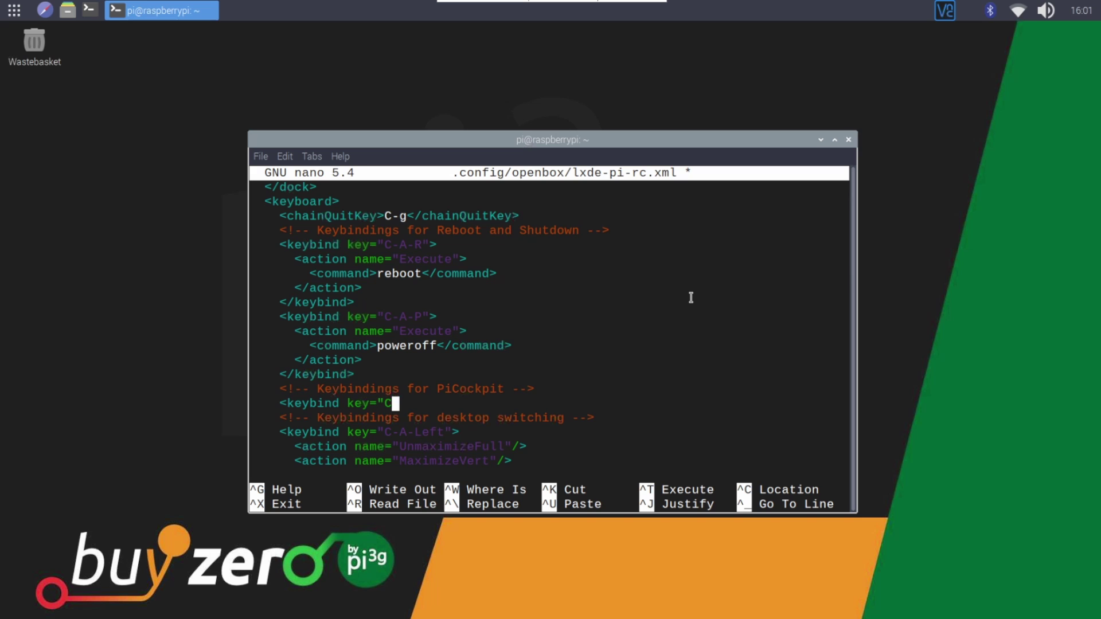
pyautogui.write('-S-P">')
pyautogui.press('Return')
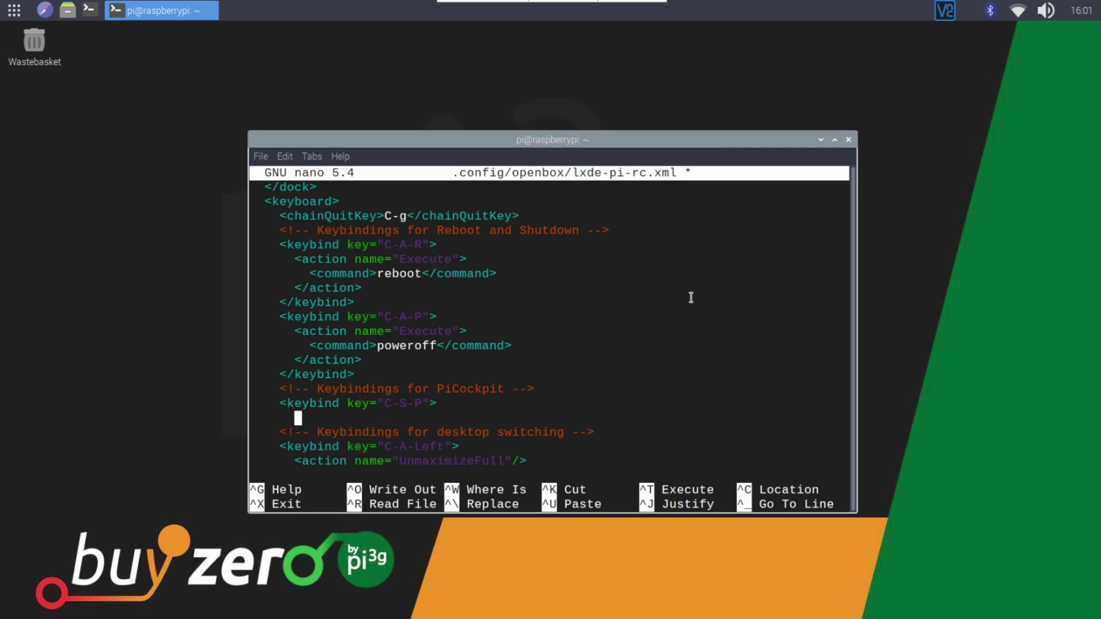
pyautogui.write('<action name')
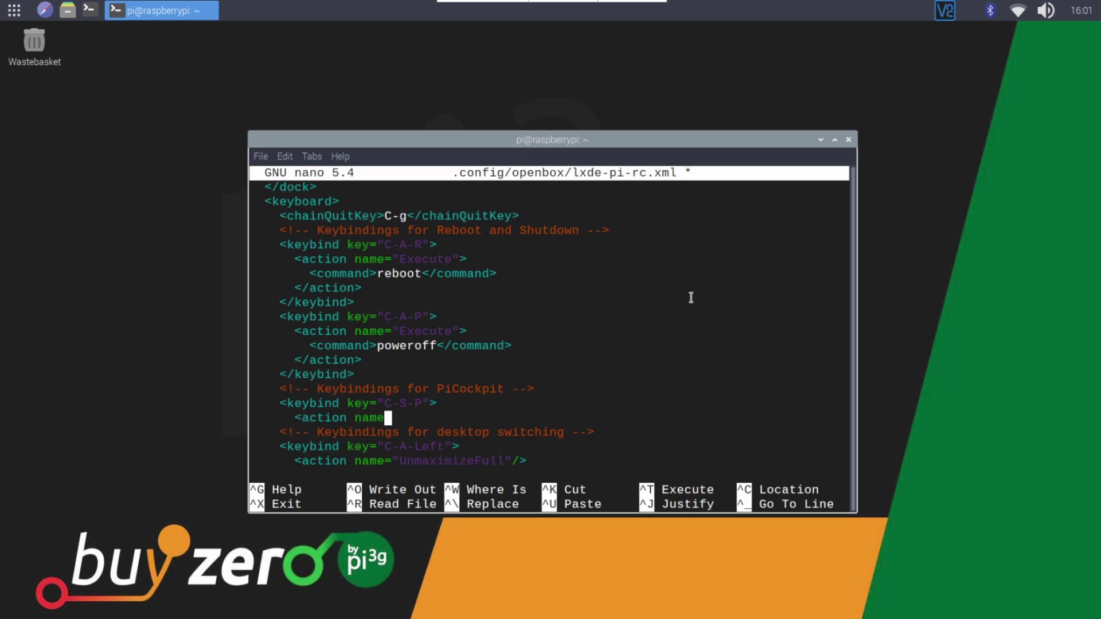
pyautogui.write('="Execute">')
pyautogui.press('Return')
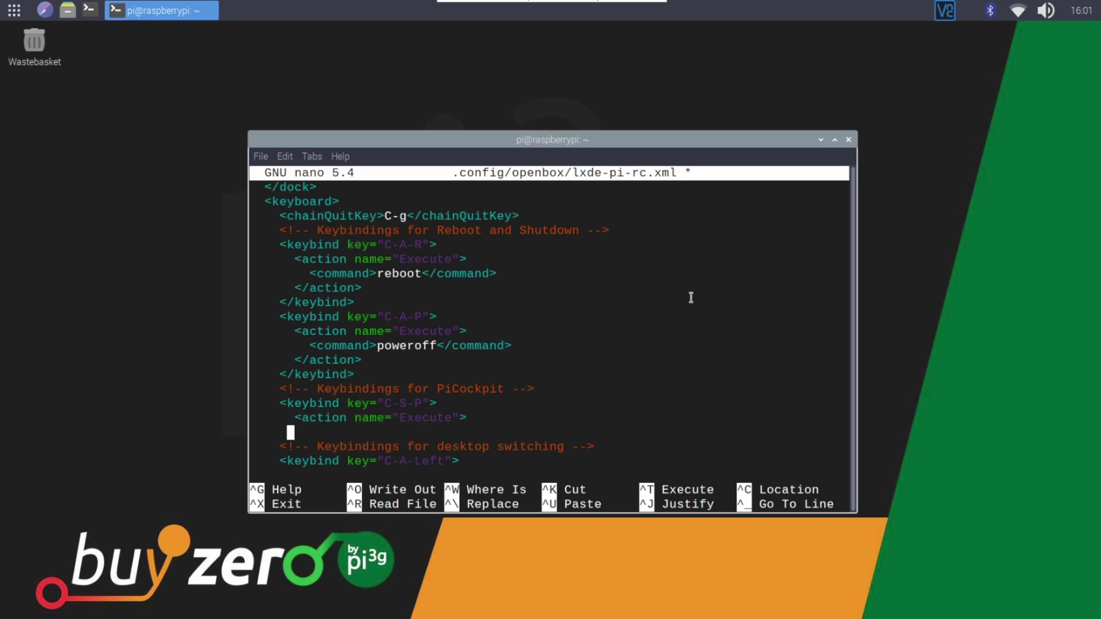
pyautogui.write('<comman')
pyautogui.write('d')
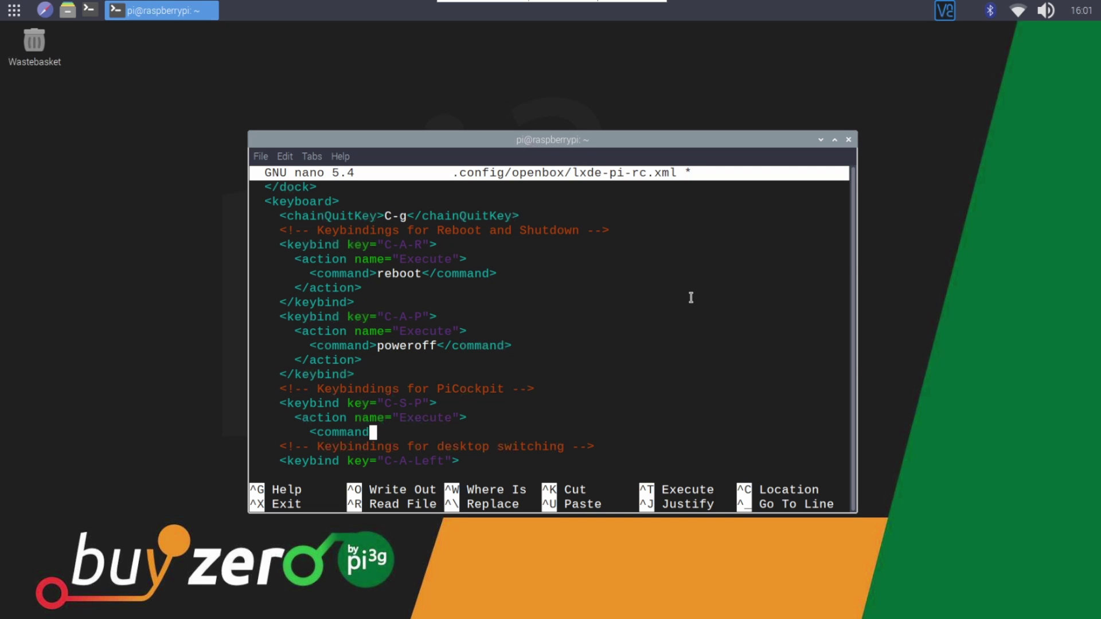
pyautogui.write('>')
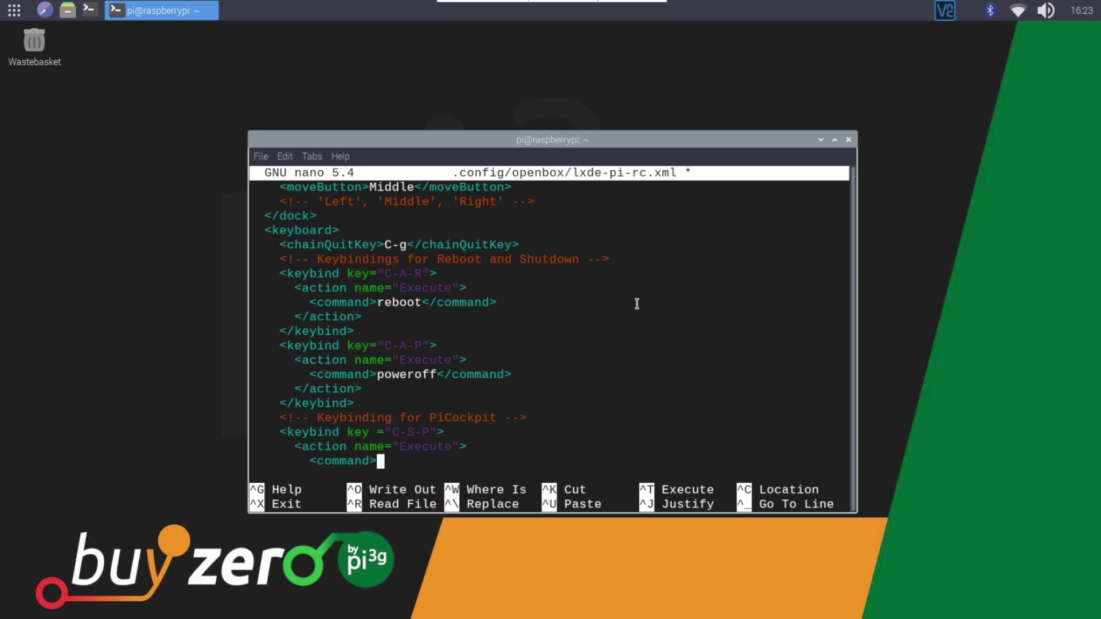
pyautogui.write('chromium-browser ')
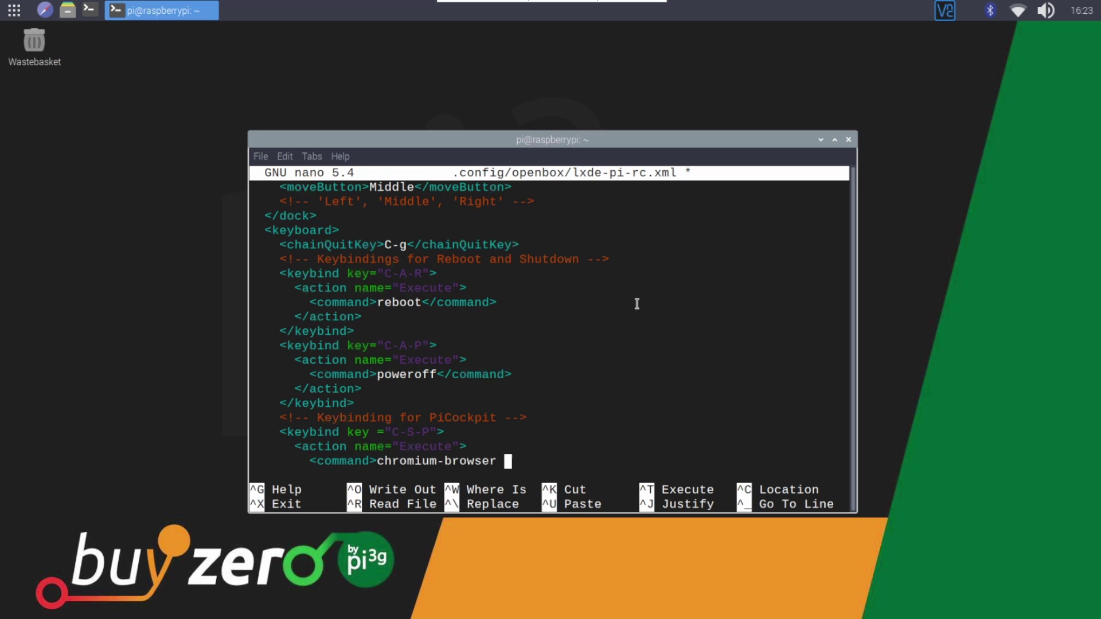
pyautogui.write('https://www.')
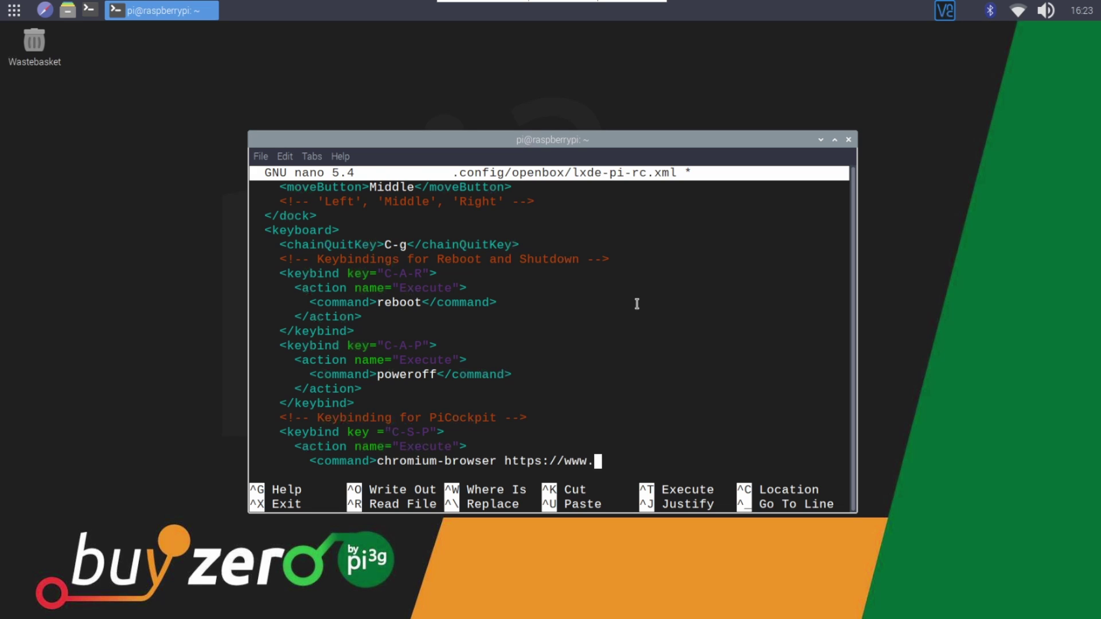
pyautogui.write('picockpit.com')
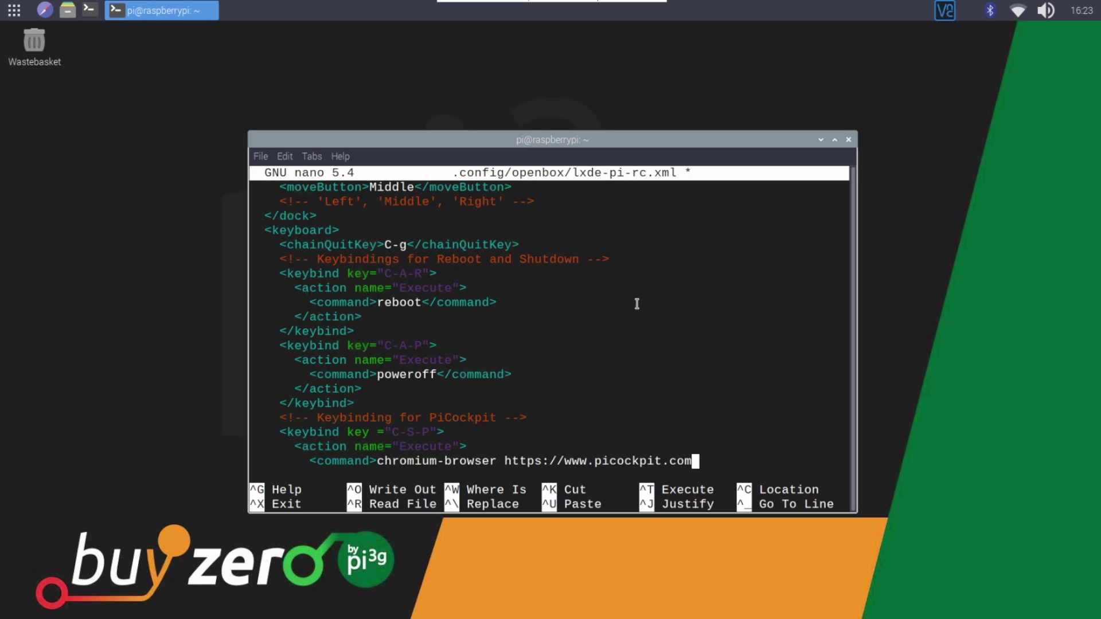
pyautogui.write('</command>')
pyautogui.press('Return')
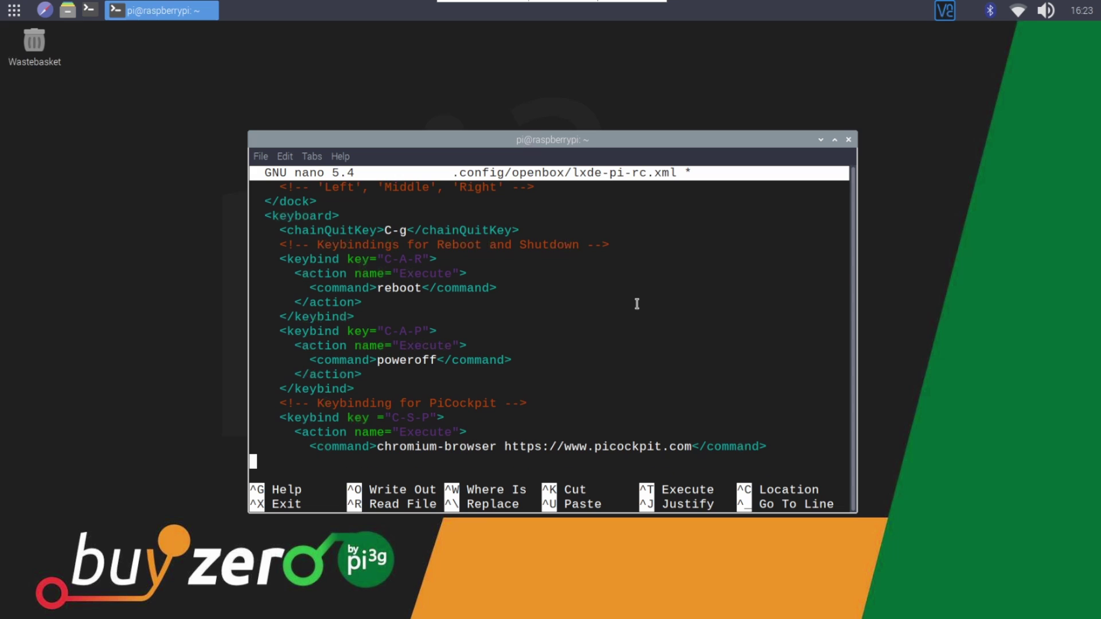
pyautogui.write('</action>')
pyautogui.press('Return')
pyautogui.write('<')
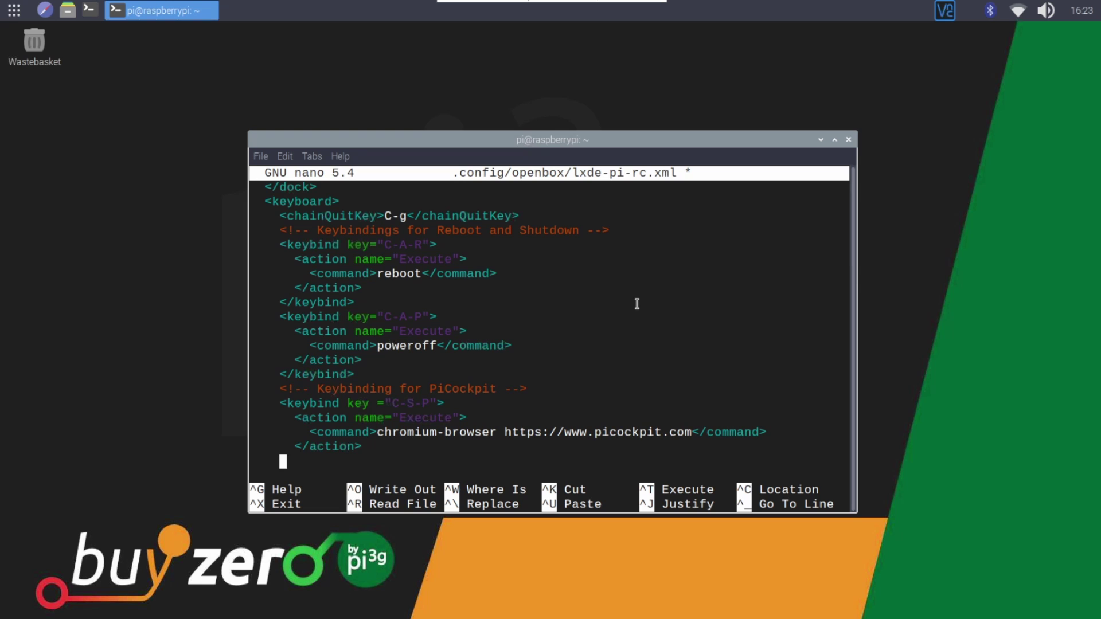
pyautogui.write('/keybind>')
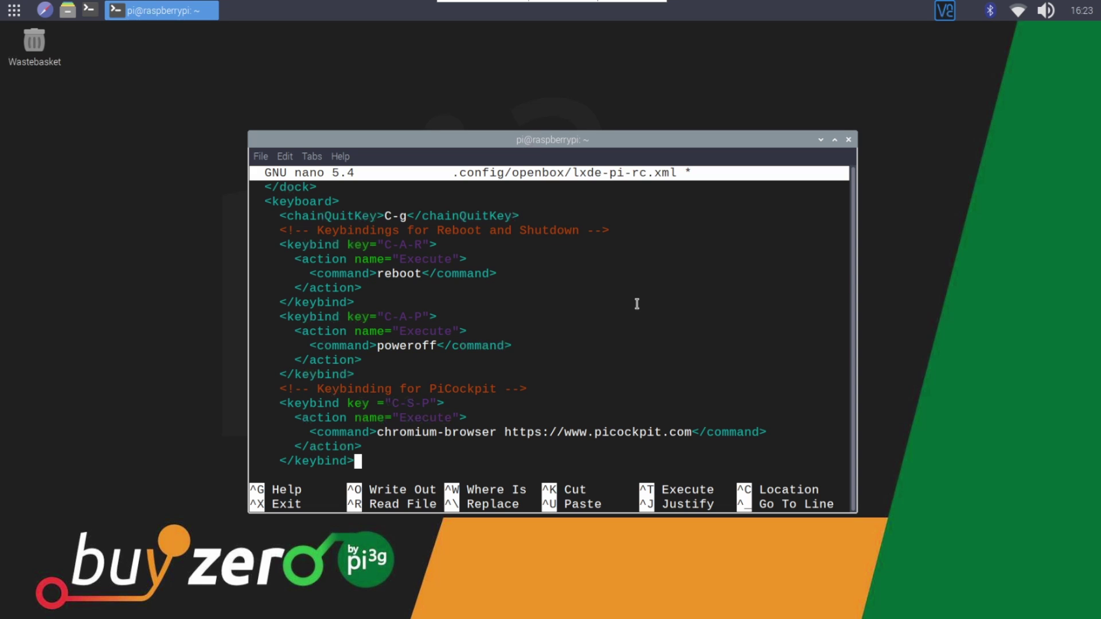
pyautogui.hotkey('ctrl', 'o')
pyautogui.press('Return')
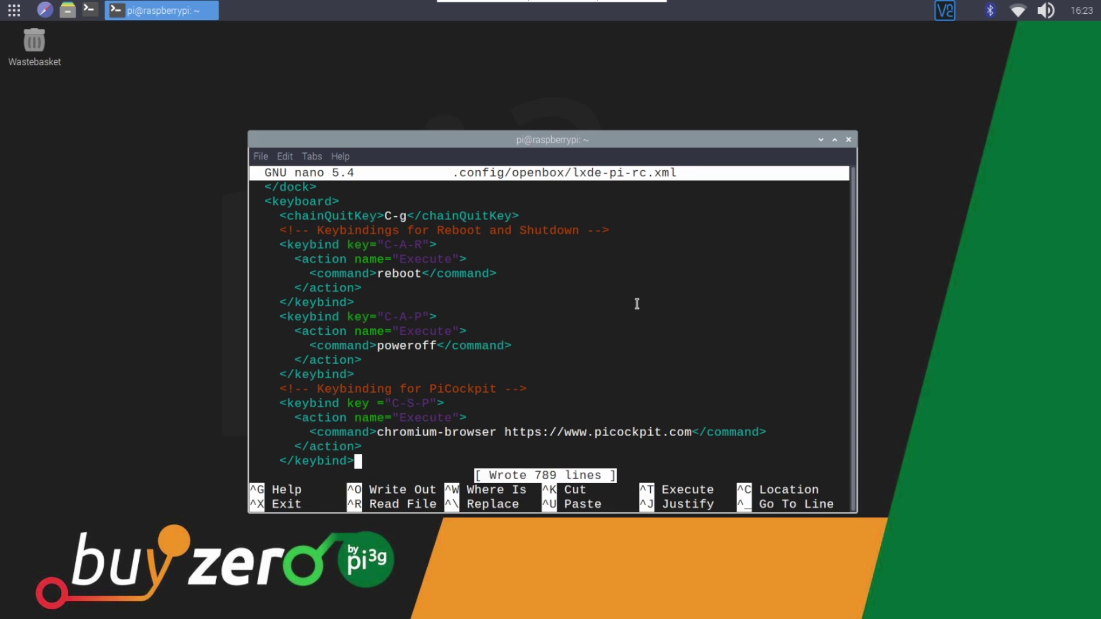
# Exit nano back to the shell prompt with Ctrl+X.
pyautogui.hotkey('ctrl', 'x')
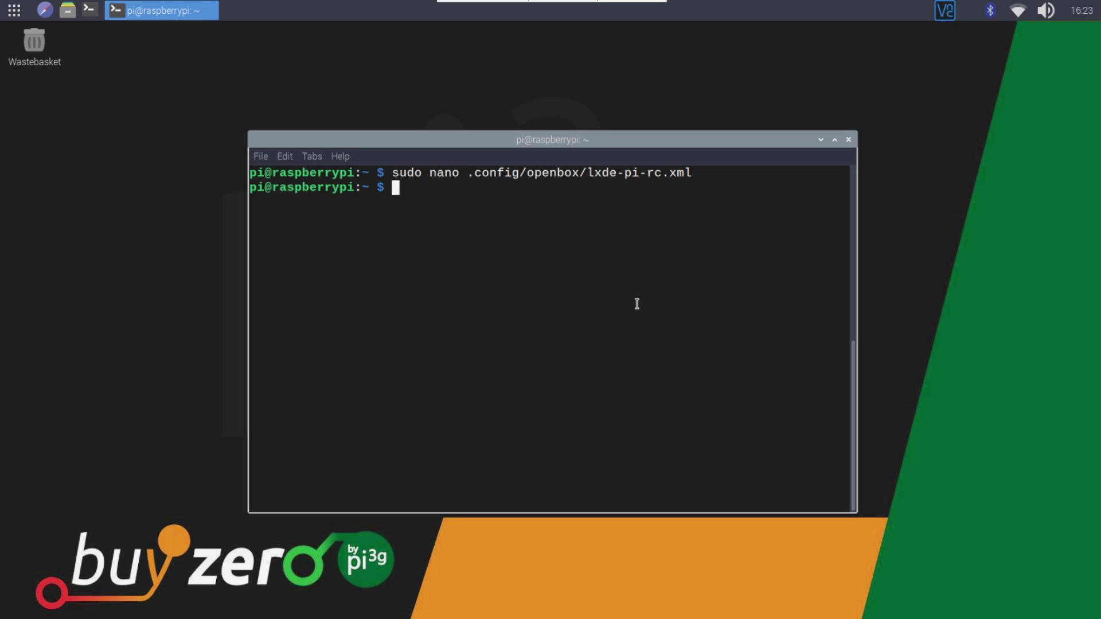